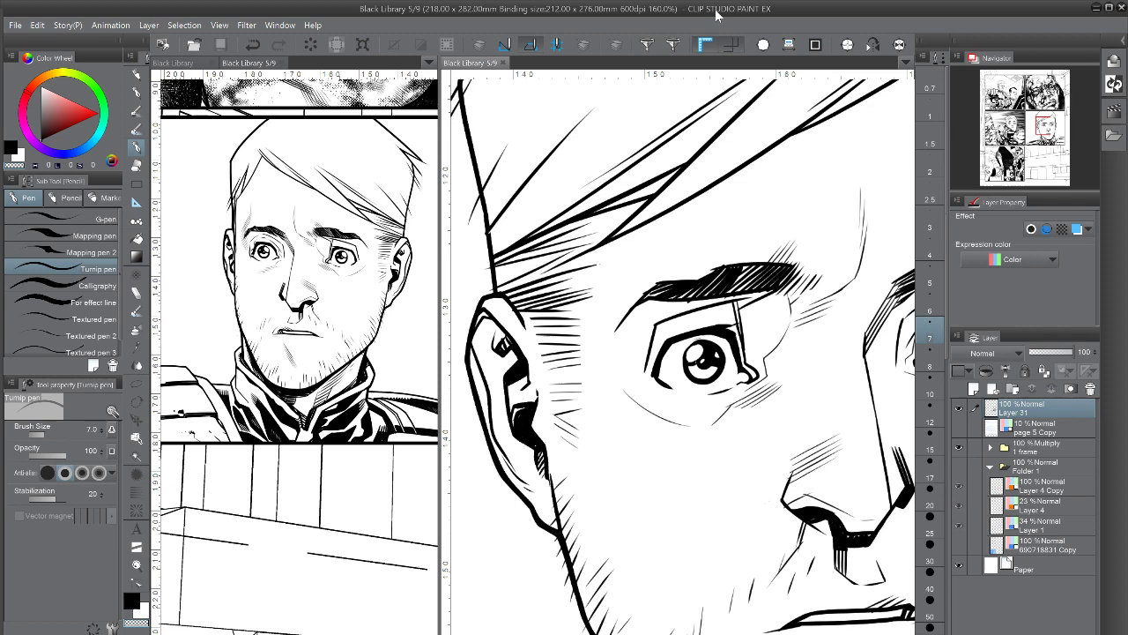
# - Erase the stray line between the nostril and the mouth using the Turnip pen at size 25 with transparent colour
pyautogui.moveTo(765, 394); pyautogui.dragTo(594, 287)
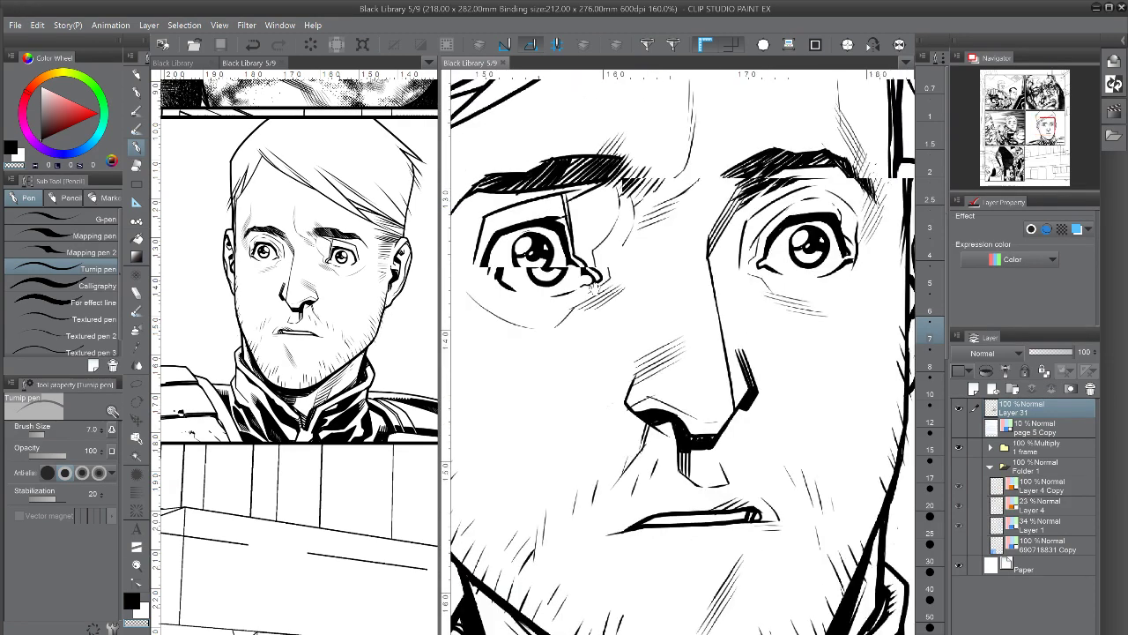
pyautogui.moveTo(712, 364); pyautogui.dragTo(458, 388)
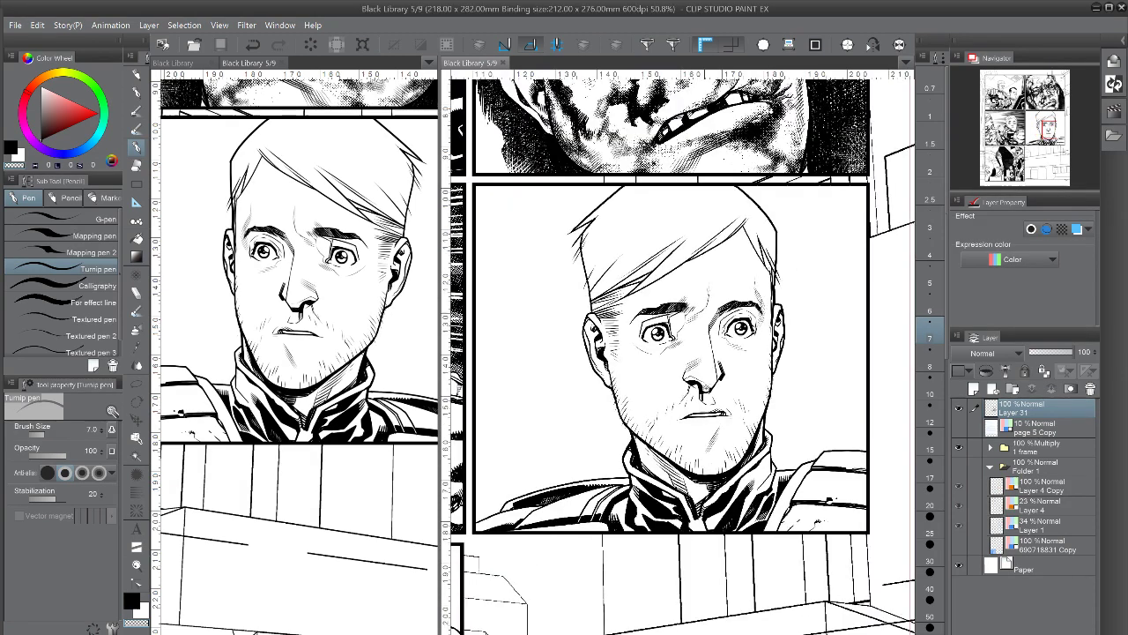
pyautogui.scroll(2, 748, 381)
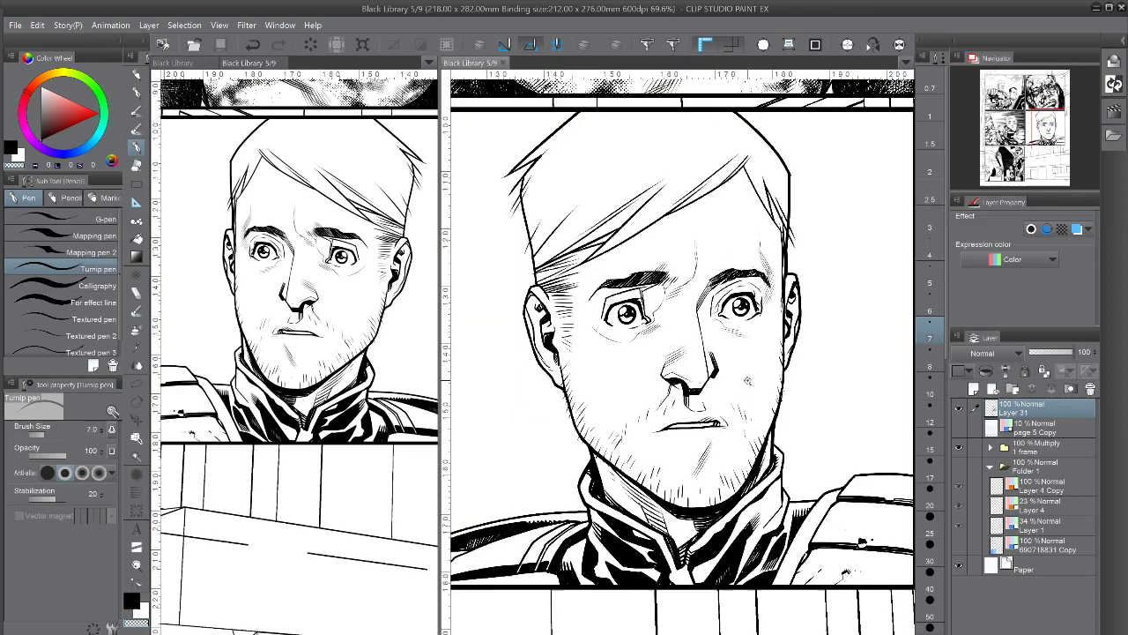
pyautogui.scroll(4, 748, 381)
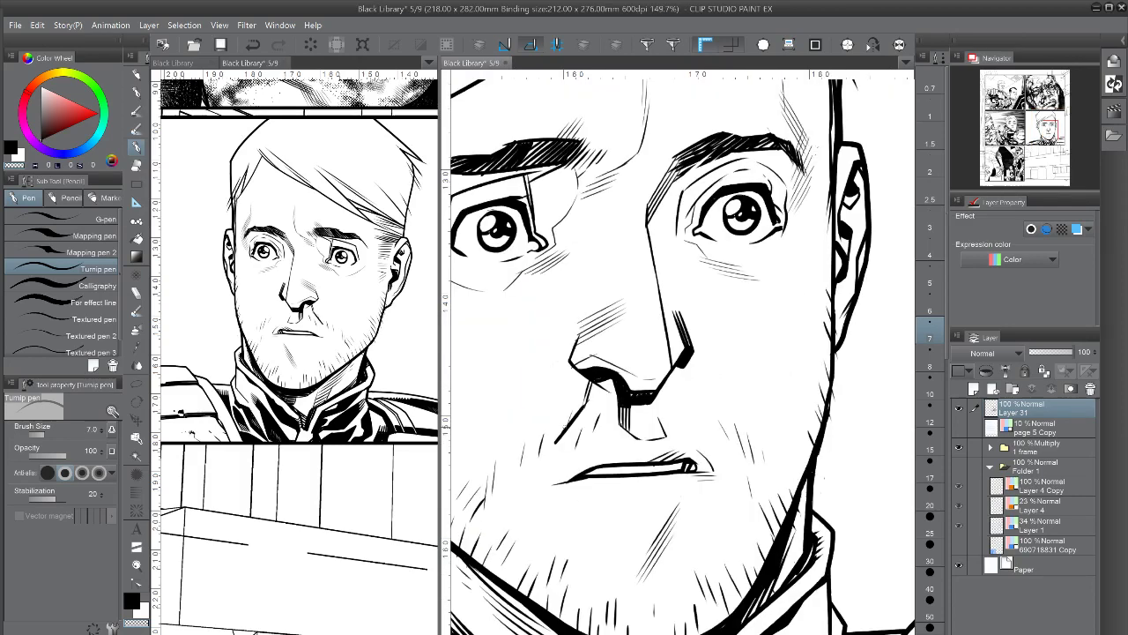
pyautogui.click(930, 522)
pyautogui.moveTo(585, 399); pyautogui.dragTo(557, 448)
pyautogui.moveTo(589, 396); pyautogui.dragTo(582, 386)
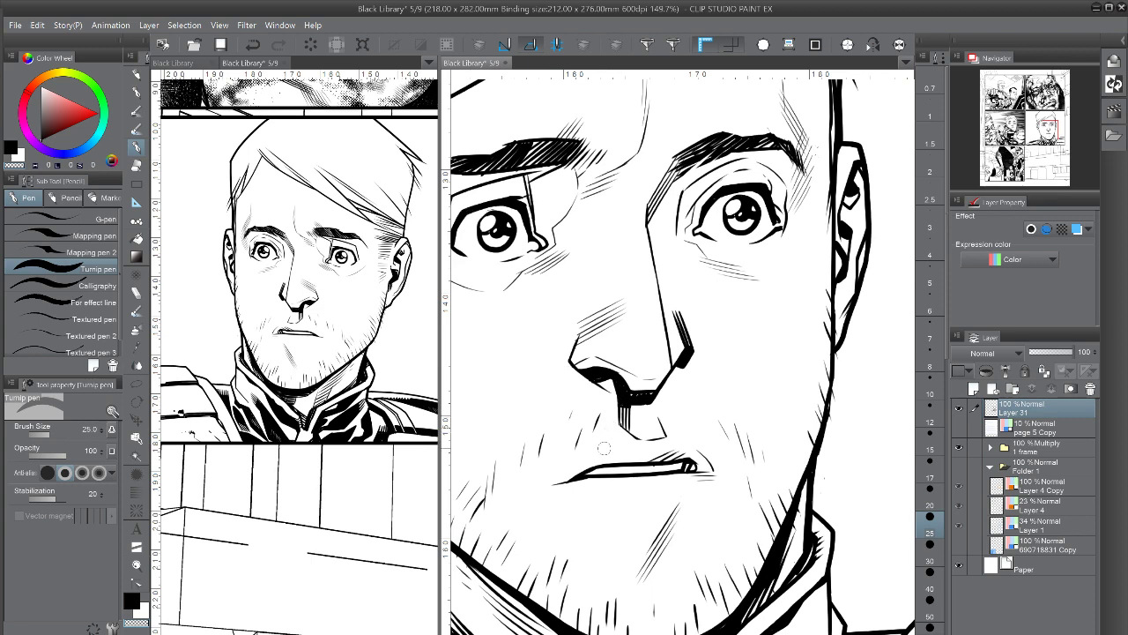
pyautogui.moveTo(561, 406)
pyautogui.mouseDown()
pyautogui.moveTo(707, 356)
pyautogui.moveTo(633, 414)
pyautogui.mouseUp()
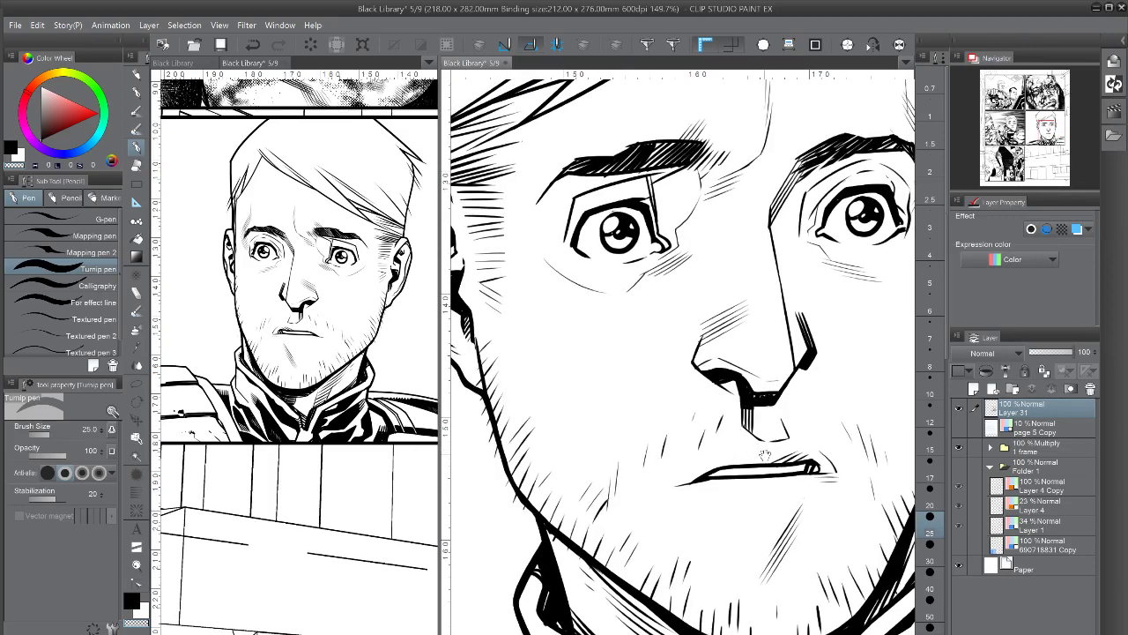
# - Lasso the man's hair and the top of his head, following just below the fringe
pyautogui.moveTo(762, 464); pyautogui.dragTo(693, 414)
pyautogui.moveTo(690, 343); pyautogui.dragTo(677, 595)
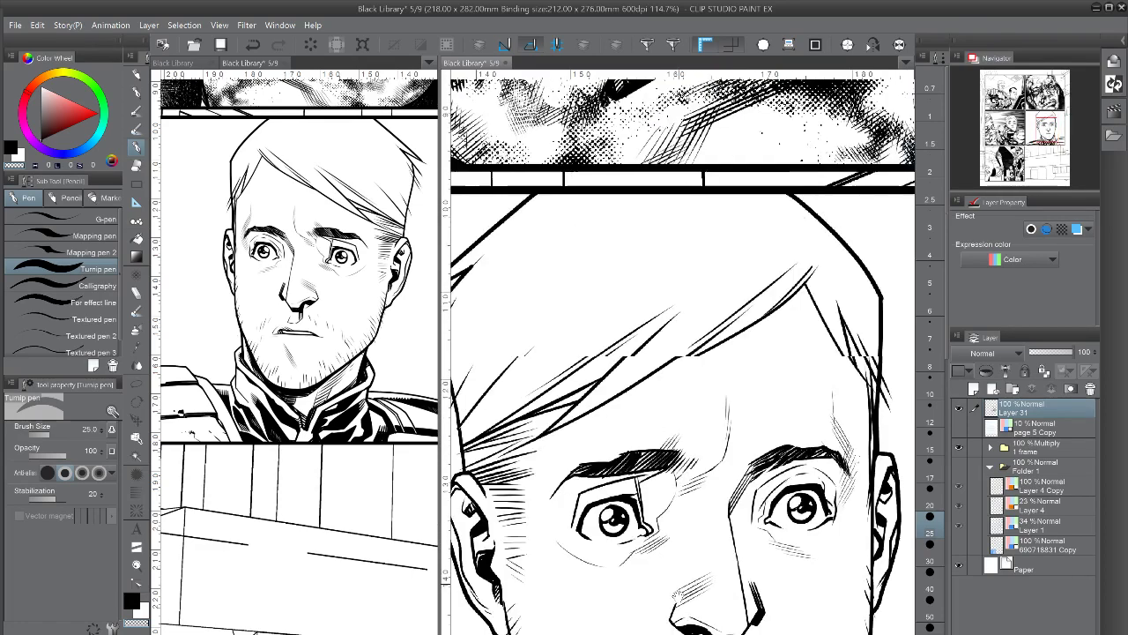
pyautogui.scroll(-3, 663, 539)
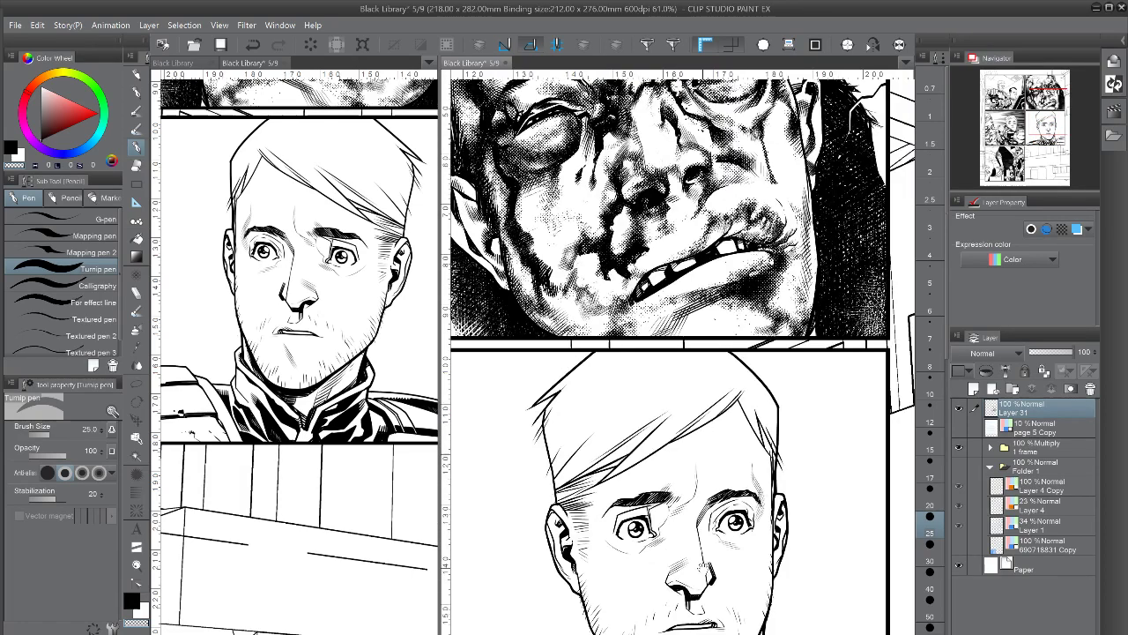
pyautogui.moveTo(703, 565); pyautogui.dragTo(698, 398)
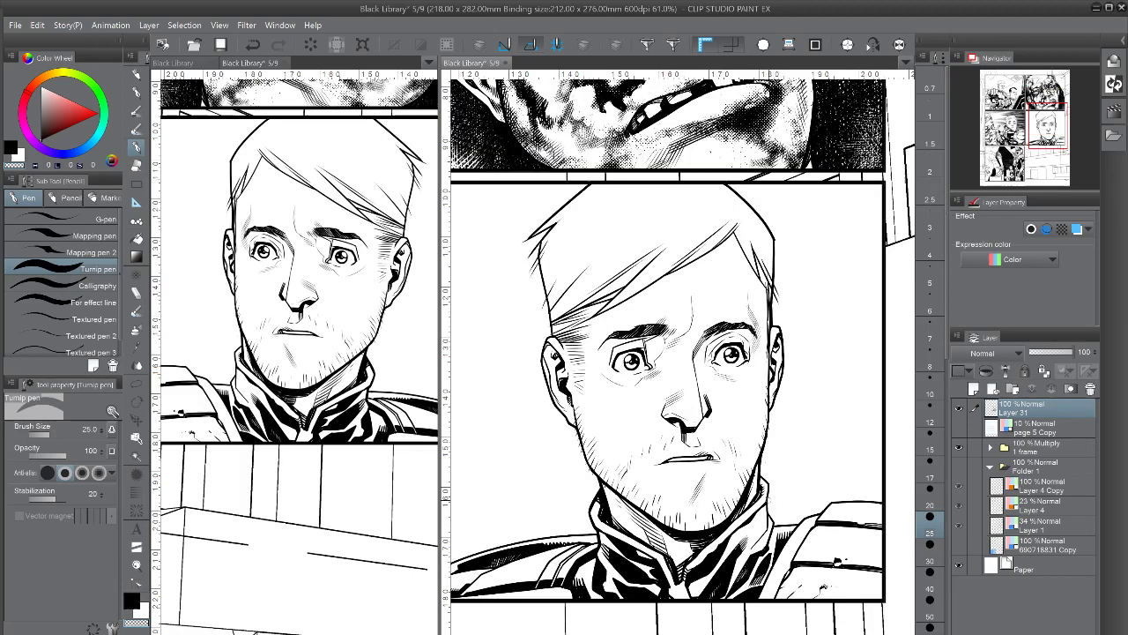
pyautogui.press('m')
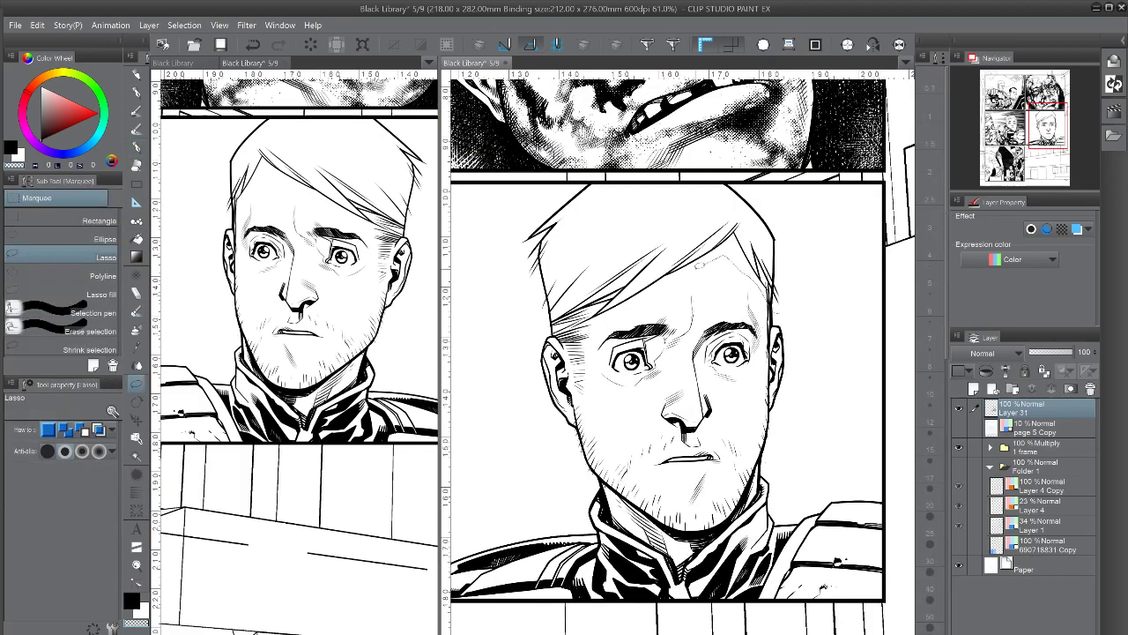
pyautogui.moveTo(701, 266); pyautogui.dragTo(595, 321)
pyautogui.moveTo(528, 194)
pyautogui.mouseDown()
pyautogui.moveTo(520, 330)
pyautogui.moveTo(809, 309)
pyautogui.mouseUp()
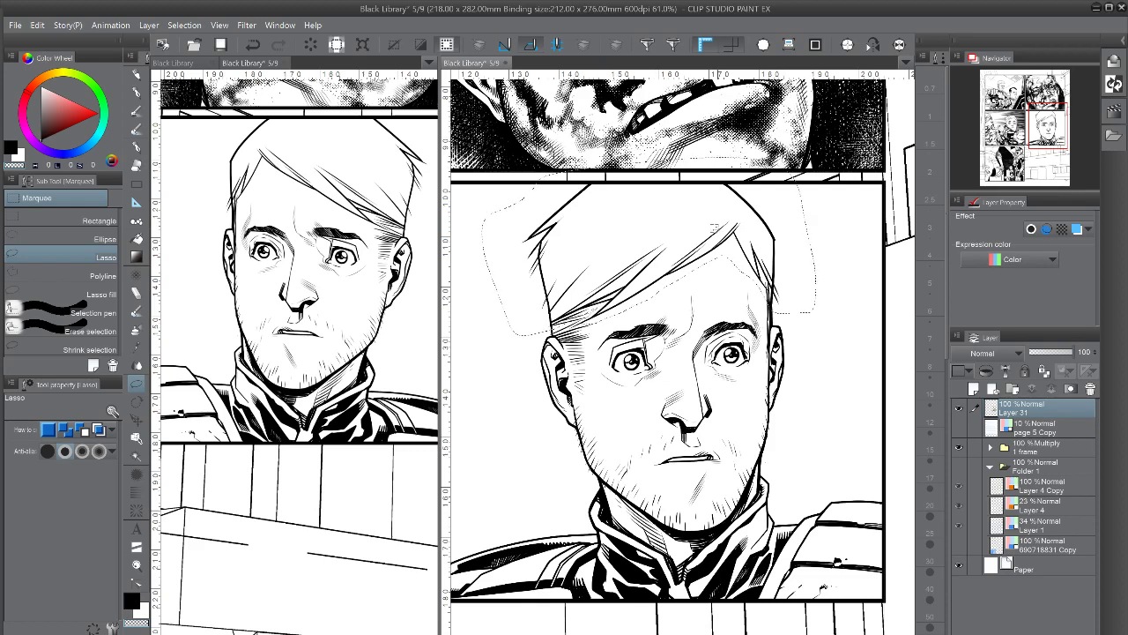
# - Move the selected hair and skull outline slightly downward on the face, and deselect it
pyautogui.press('k')
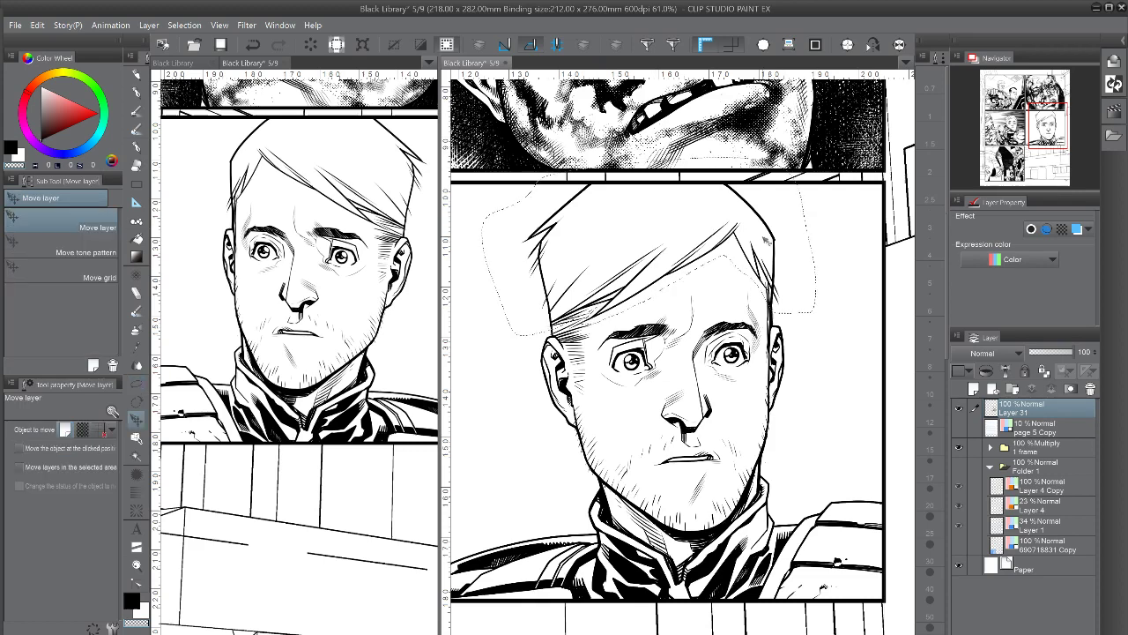
pyautogui.moveTo(765, 240); pyautogui.dragTo(767, 248)
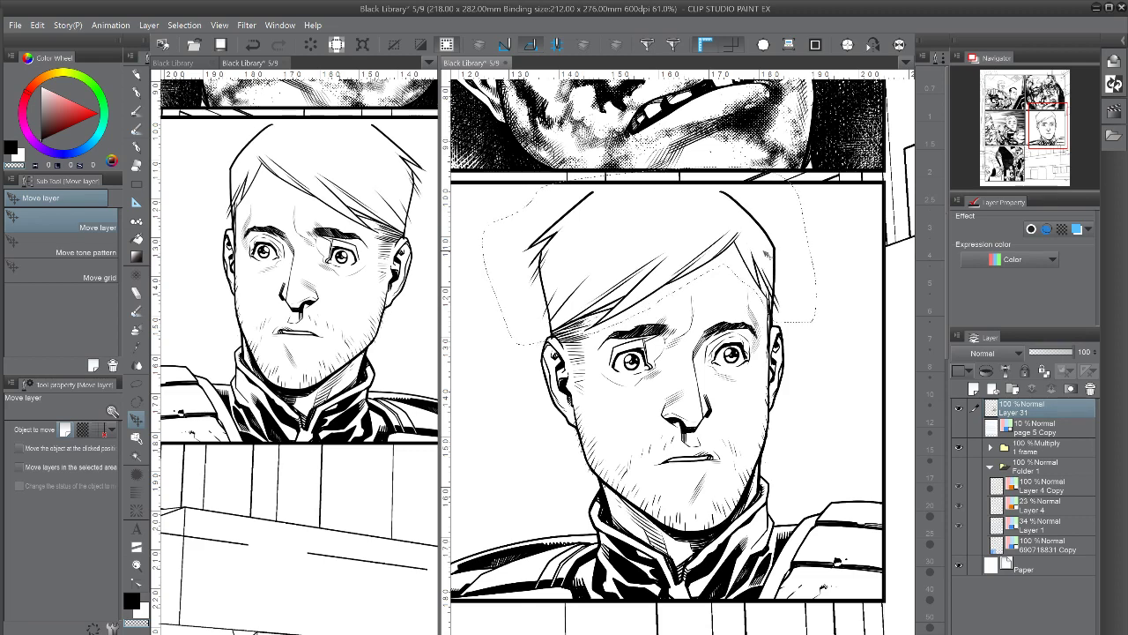
pyautogui.moveTo(767, 253); pyautogui.dragTo(768, 254)
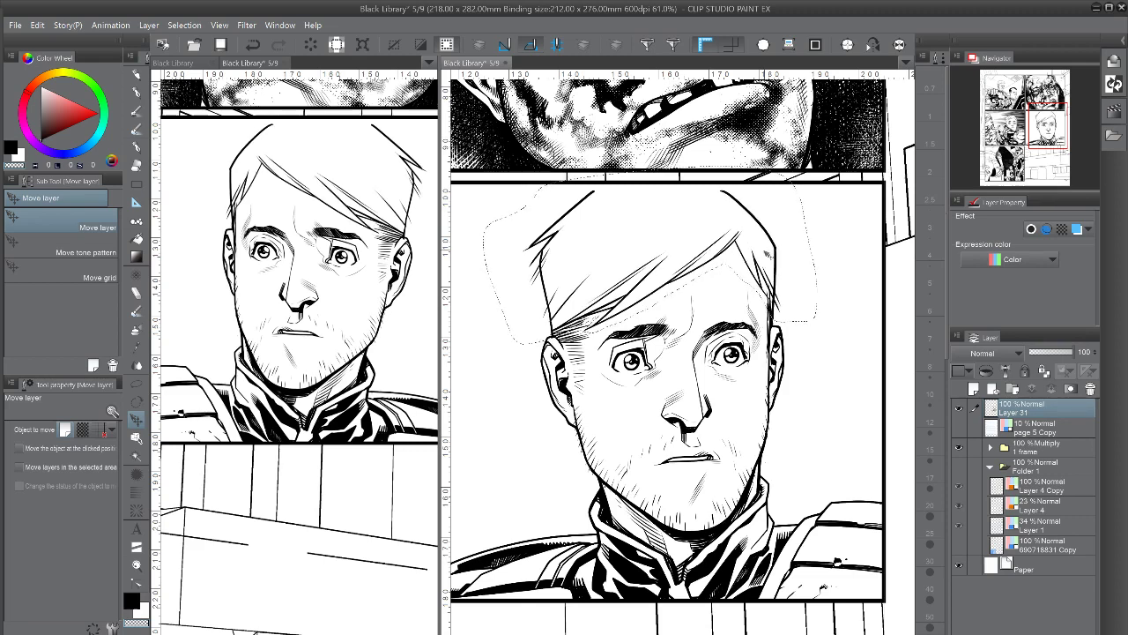
pyautogui.hotkey('ctrl', 'd')
# - Set the Turnip pen to size 12 and erase the upper end of the head outline on the left side
pyautogui.press('p')
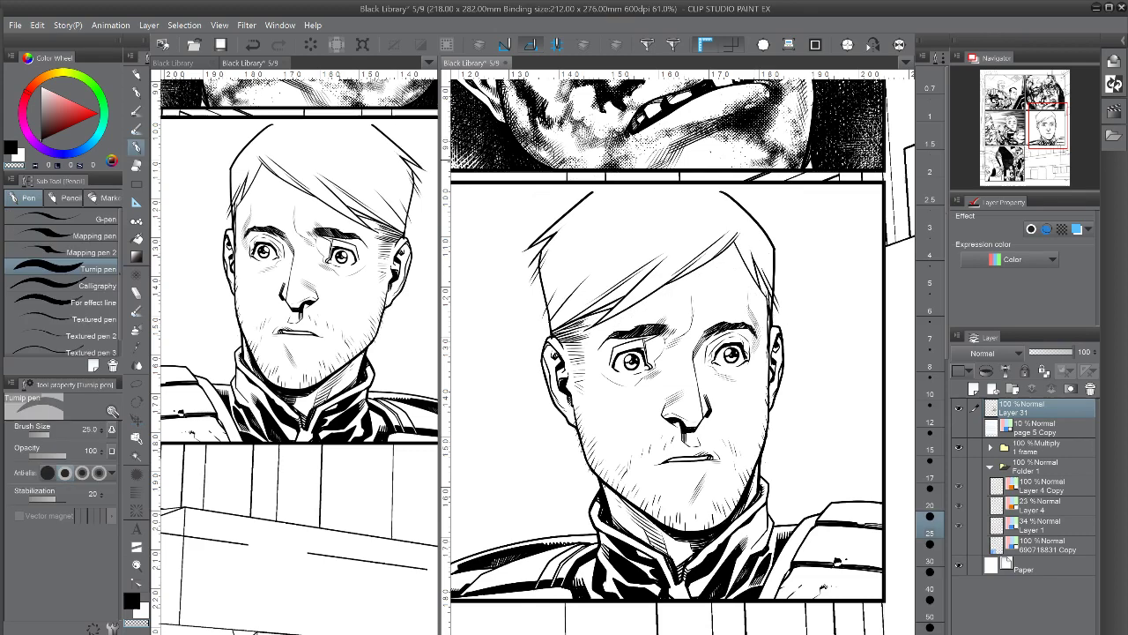
pyautogui.hotkey('ctrl', '+')
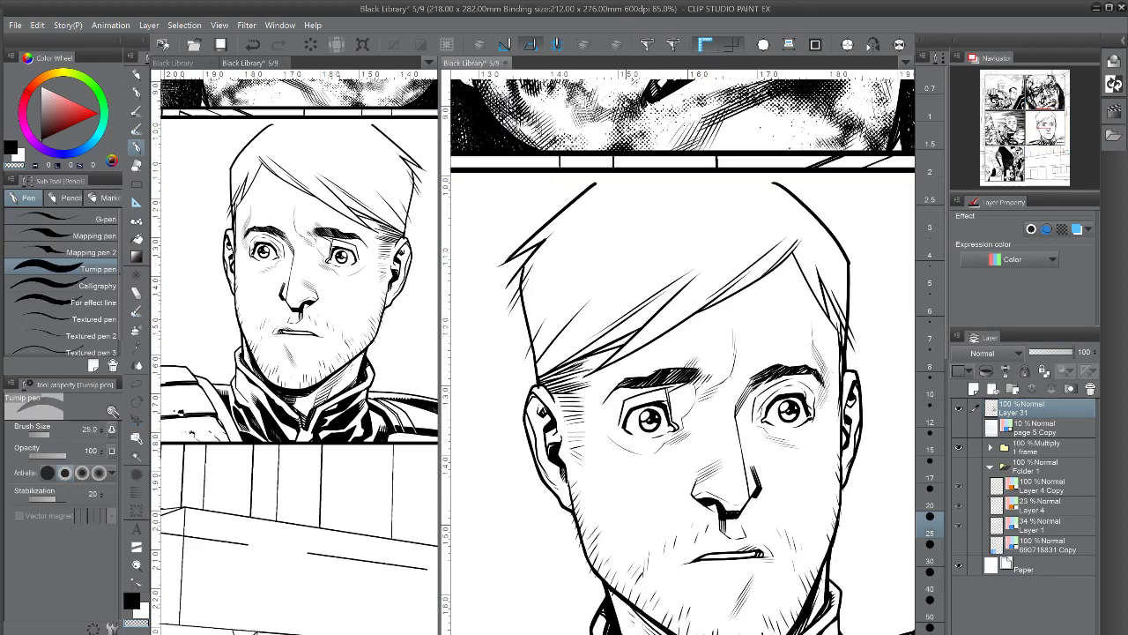
pyautogui.scroll(3, 600, 201)
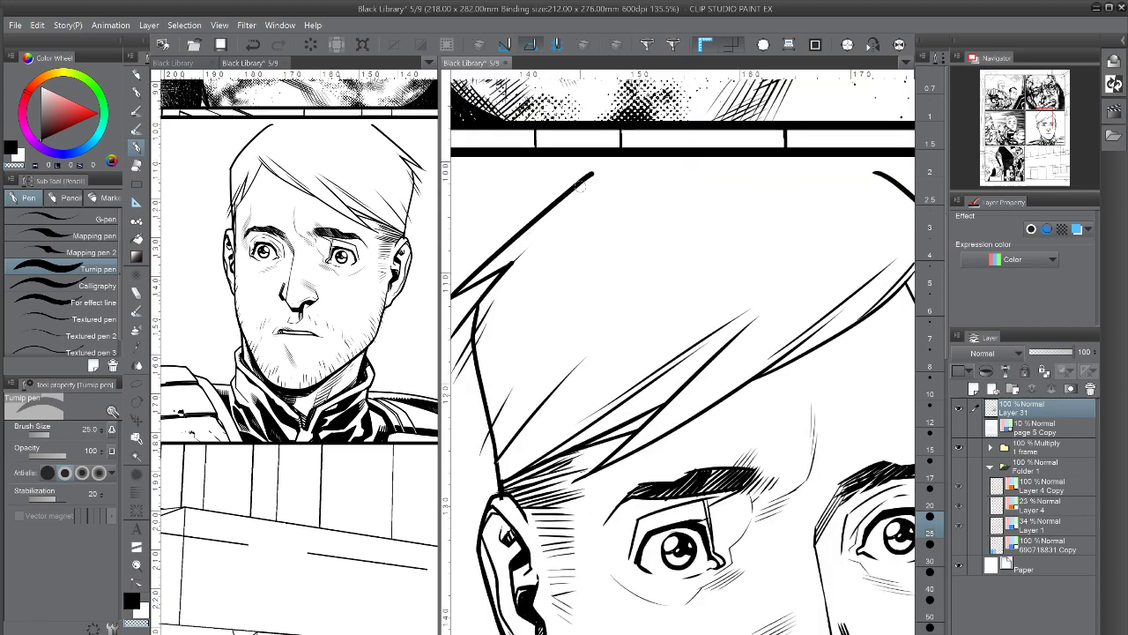
pyautogui.press('[')
pyautogui.press('[')
pyautogui.press('[')
pyautogui.press('[')
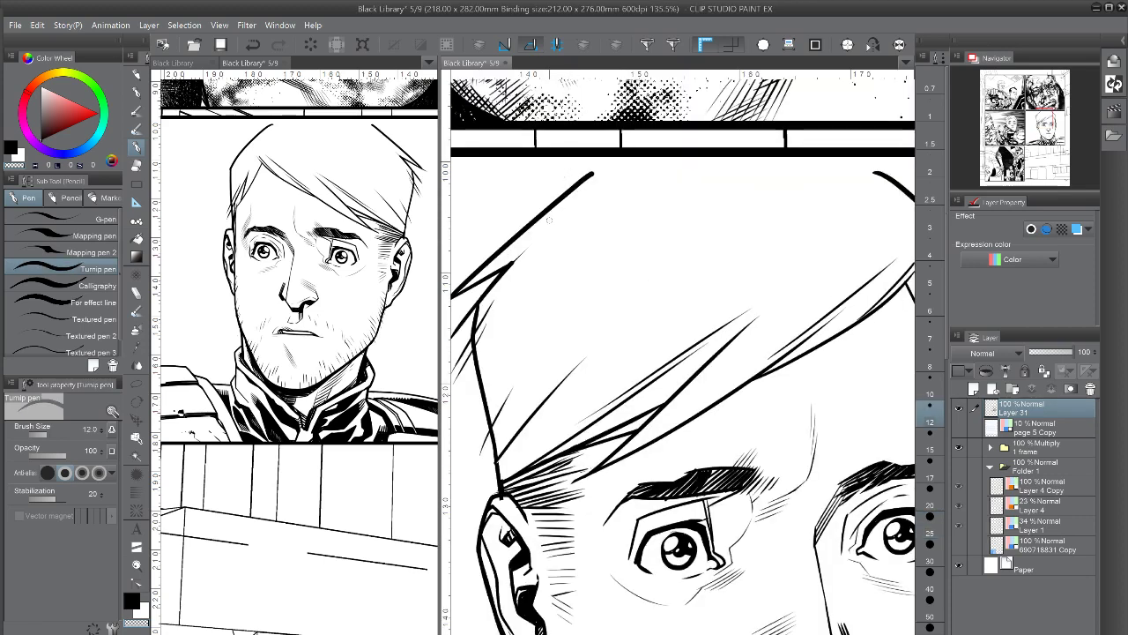
pyautogui.press('c')
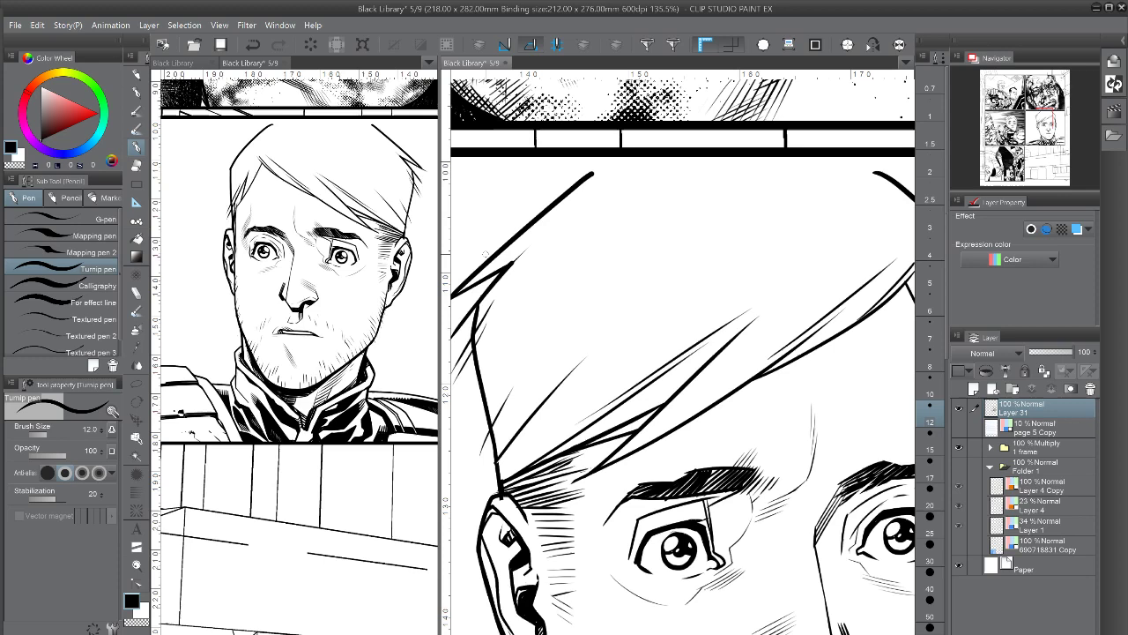
pyautogui.press('c')
pyautogui.moveTo(520, 231)
pyautogui.mouseDown()
pyautogui.moveTo(594, 170)
pyautogui.moveTo(545, 211)
pyautogui.mouseUp()
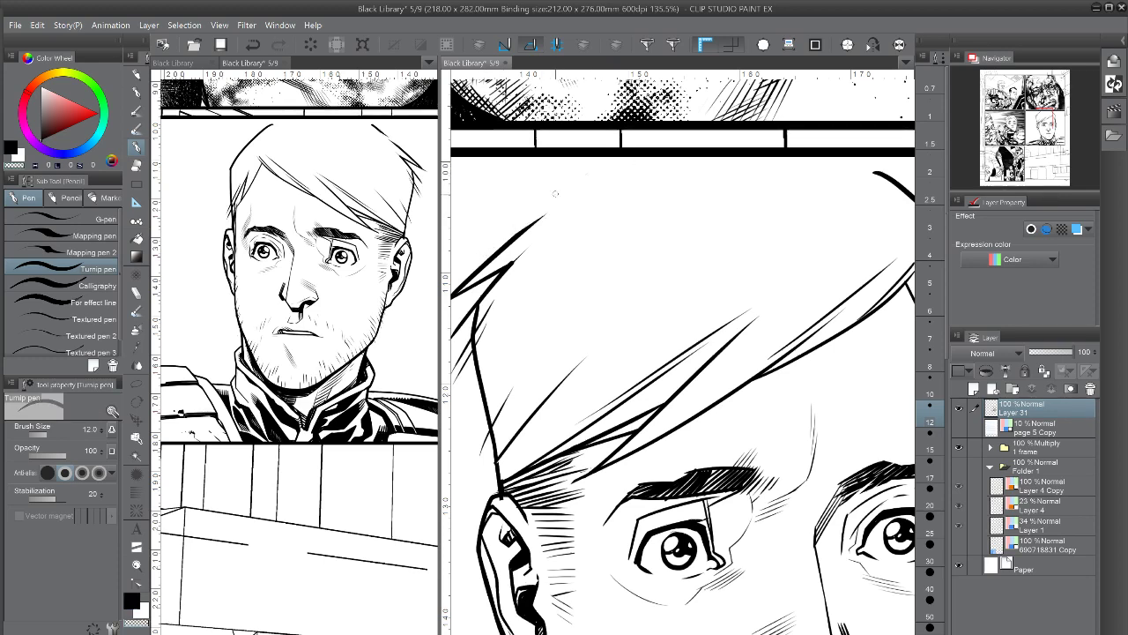
# - Redraw the left side of the head outline as a rounder curve reaching the panel's upper border
pyautogui.press('c')
pyautogui.moveTo(504, 245); pyautogui.dragTo(617, 173)
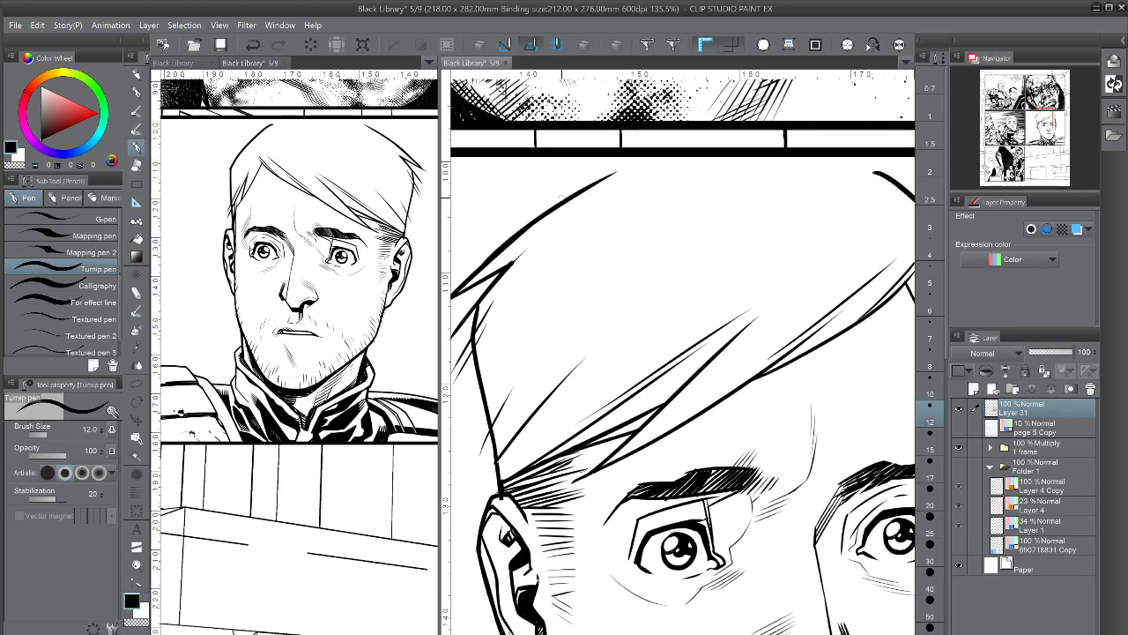
pyautogui.moveTo(561, 194); pyautogui.dragTo(665, 157)
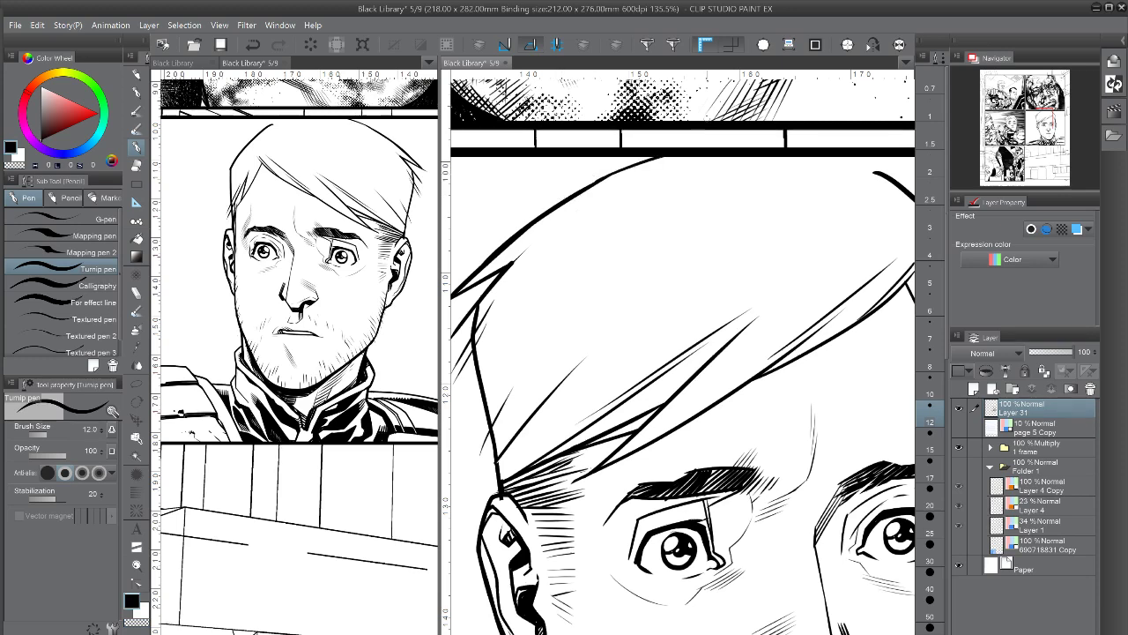
pyautogui.moveTo(594, 181); pyautogui.dragTo(696, 157)
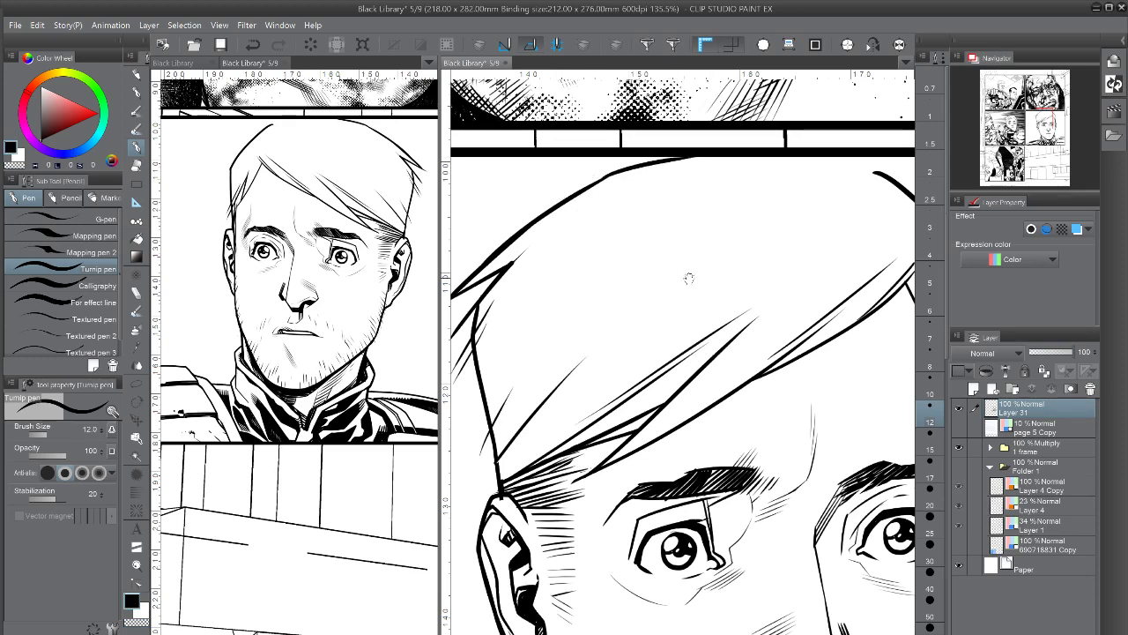
# - Extend the right side of the head outline with a smooth curve up to the panel's upper border
pyautogui.moveTo(690, 278); pyautogui.dragTo(487, 323)
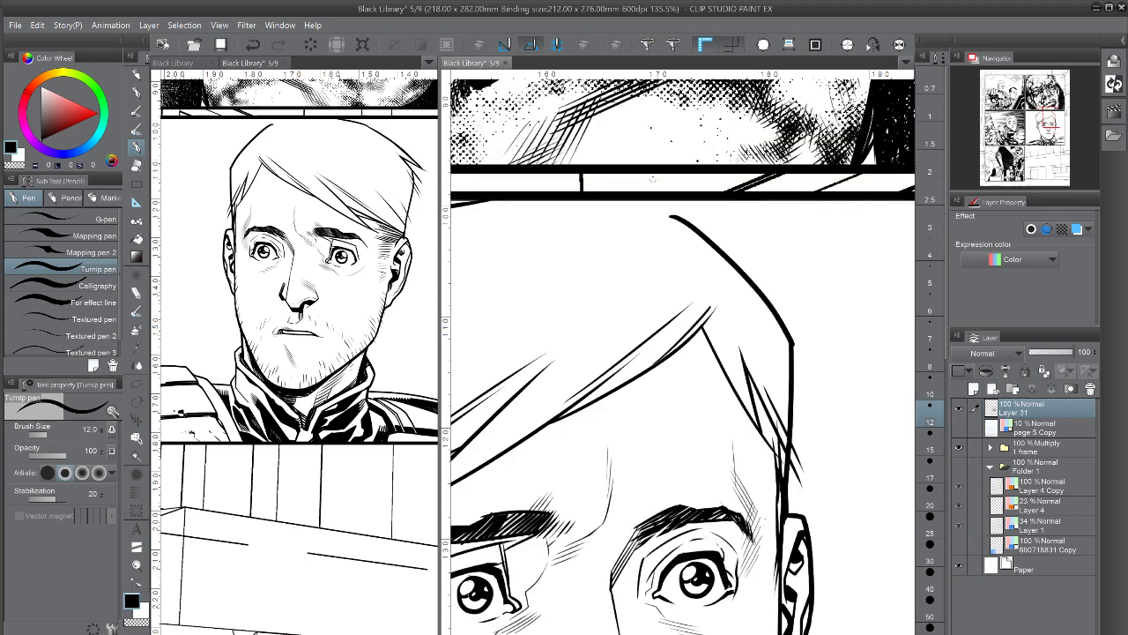
pyautogui.moveTo(617, 201); pyautogui.dragTo(685, 223)
pyautogui.hotkey('ctrl', 'z')
pyautogui.moveTo(617, 200); pyautogui.dragTo(693, 223)
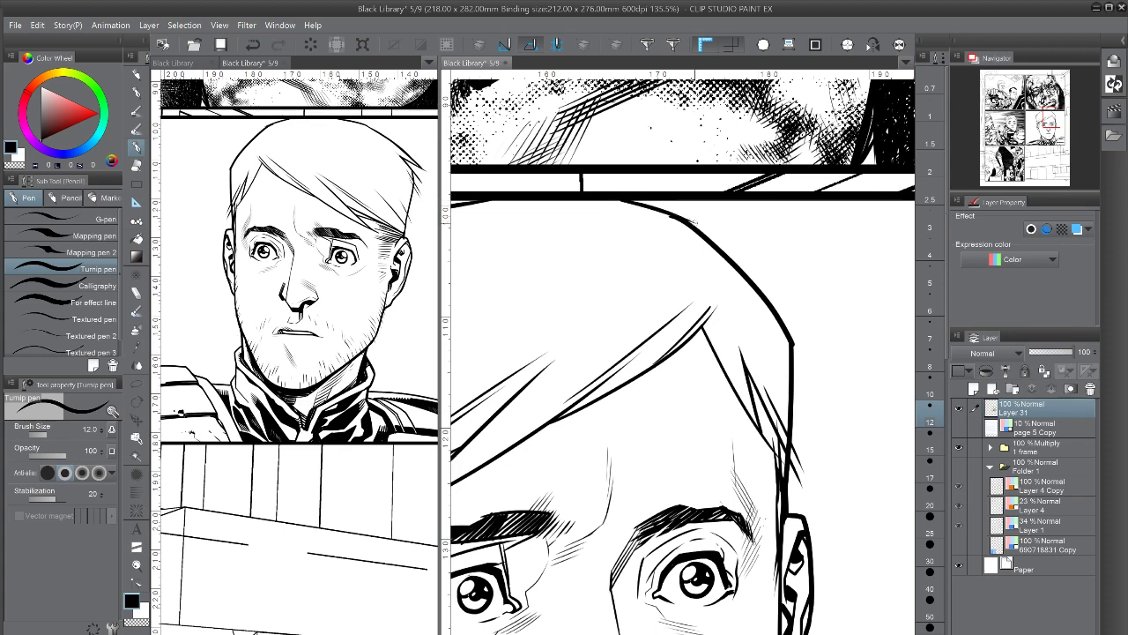
pyautogui.moveTo(629, 201); pyautogui.dragTo(708, 229)
pyautogui.moveTo(642, 203)
pyautogui.mouseDown()
pyautogui.moveTo(694, 226)
pyautogui.moveTo(666, 218)
pyautogui.mouseUp()
pyautogui.hotkey('ctrl', 'z')
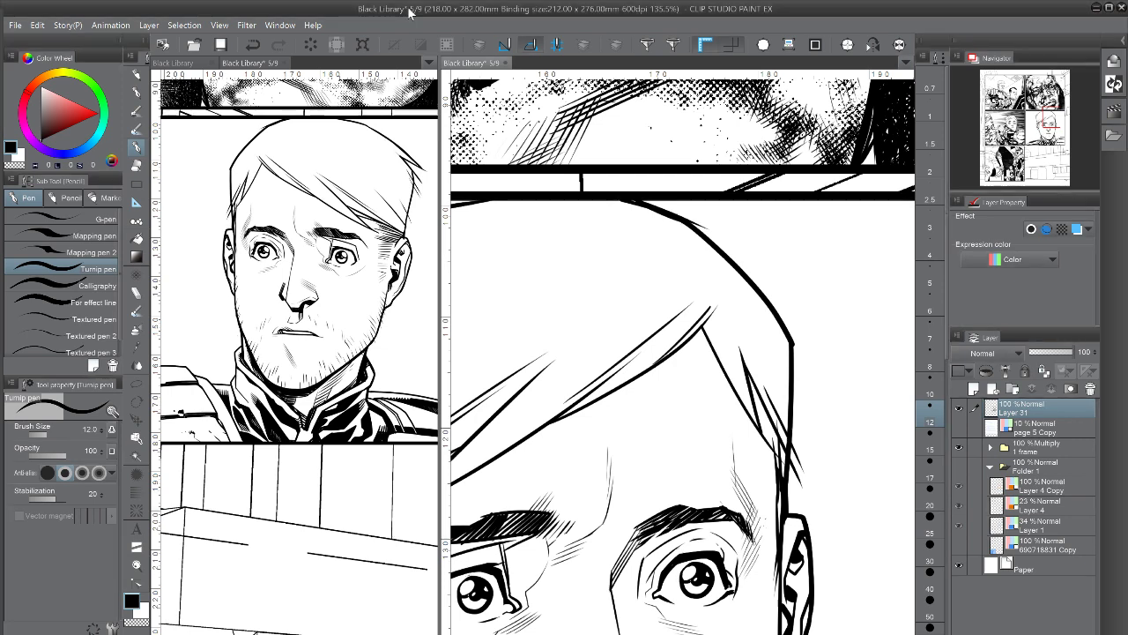
# - Add a new layer above Layer 31 for reworking the wide-eyed face in the middle-left panel
pyautogui.moveTo(590, 423); pyautogui.dragTo(656, 264)
pyautogui.scroll(-4, 656, 264)
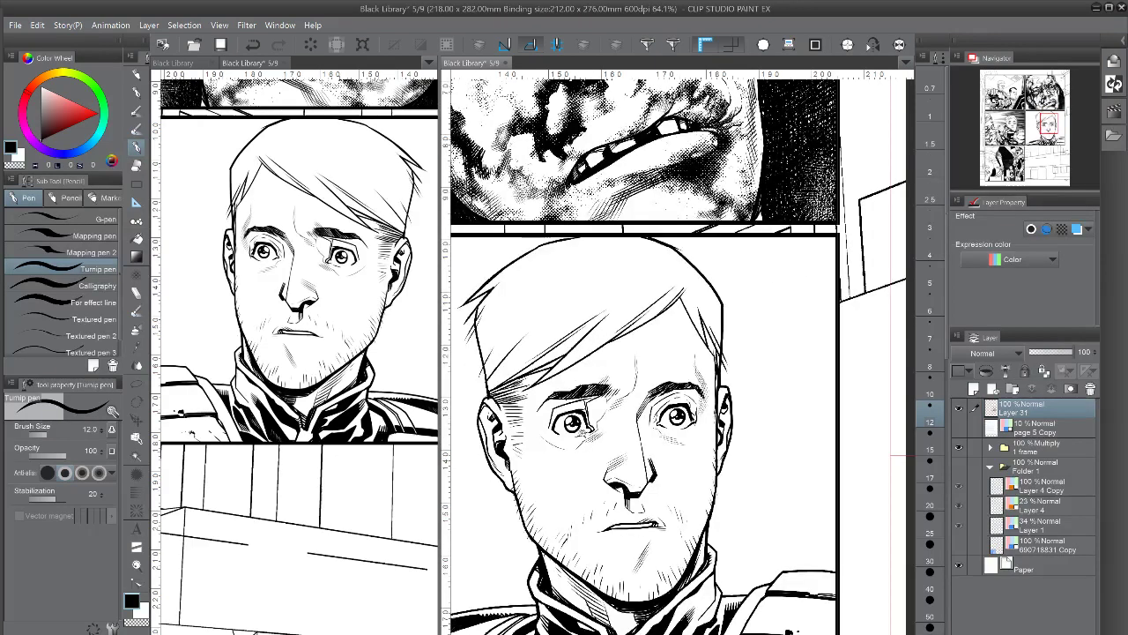
pyautogui.scroll(-4, 804, 379)
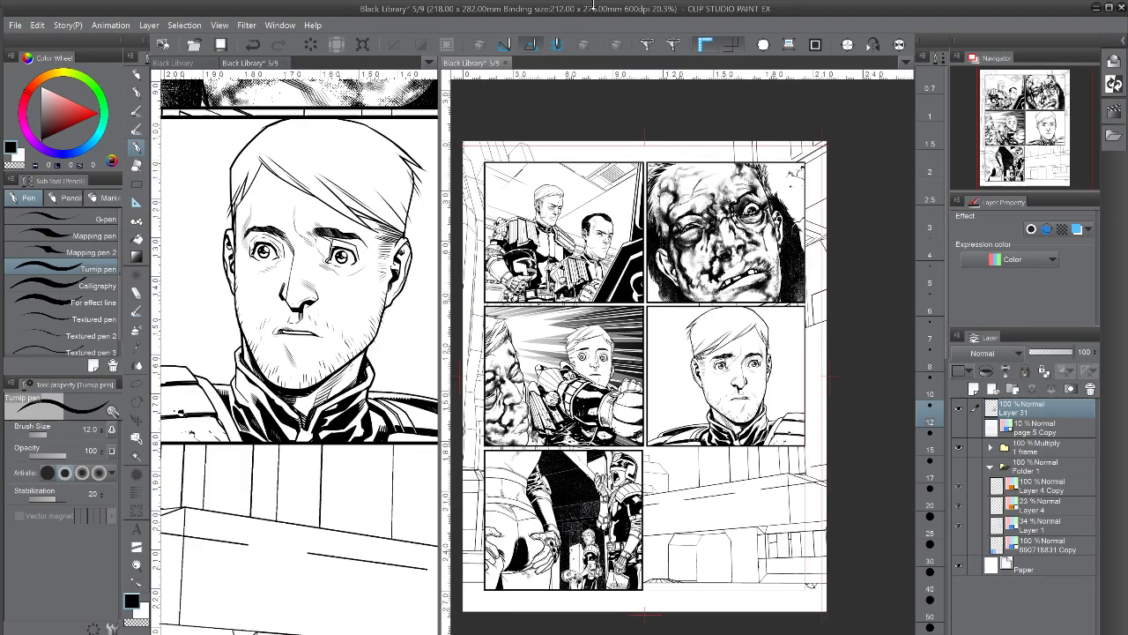
pyautogui.scroll(6, 592, 369)
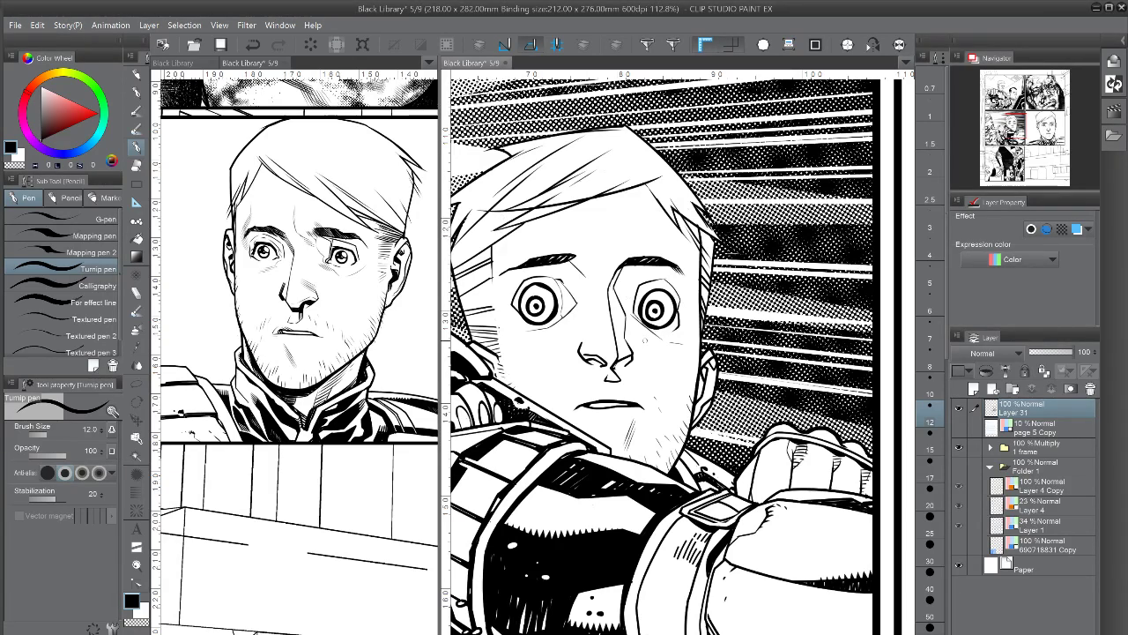
pyautogui.scroll(3, 645, 340)
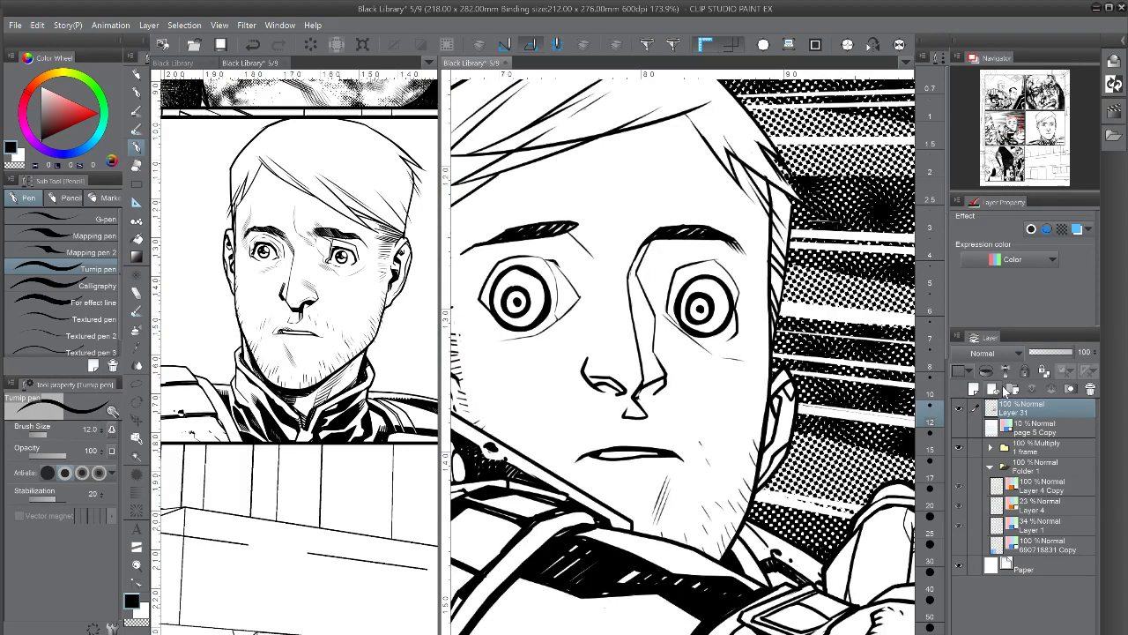
pyautogui.click(974, 388)
pyautogui.scroll(3, 778, 355)
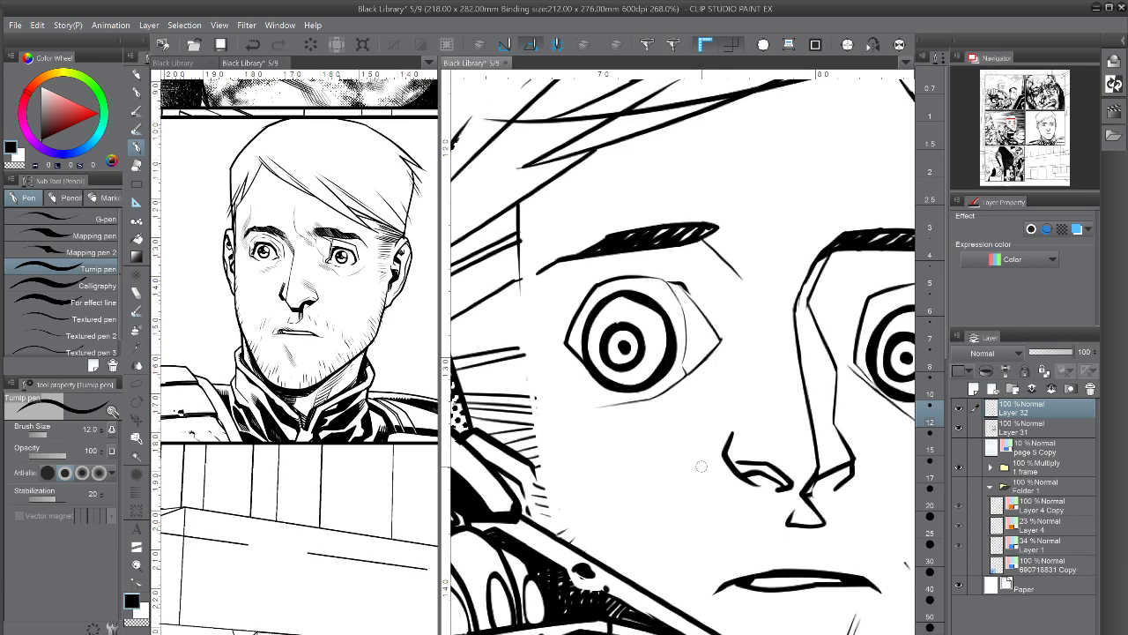
# - Ink a flatter top edge across the left eye's iris in the middle-left panel and paint out the arc above it
pyautogui.moveTo(430, 292); pyautogui.dragTo(88, 336)
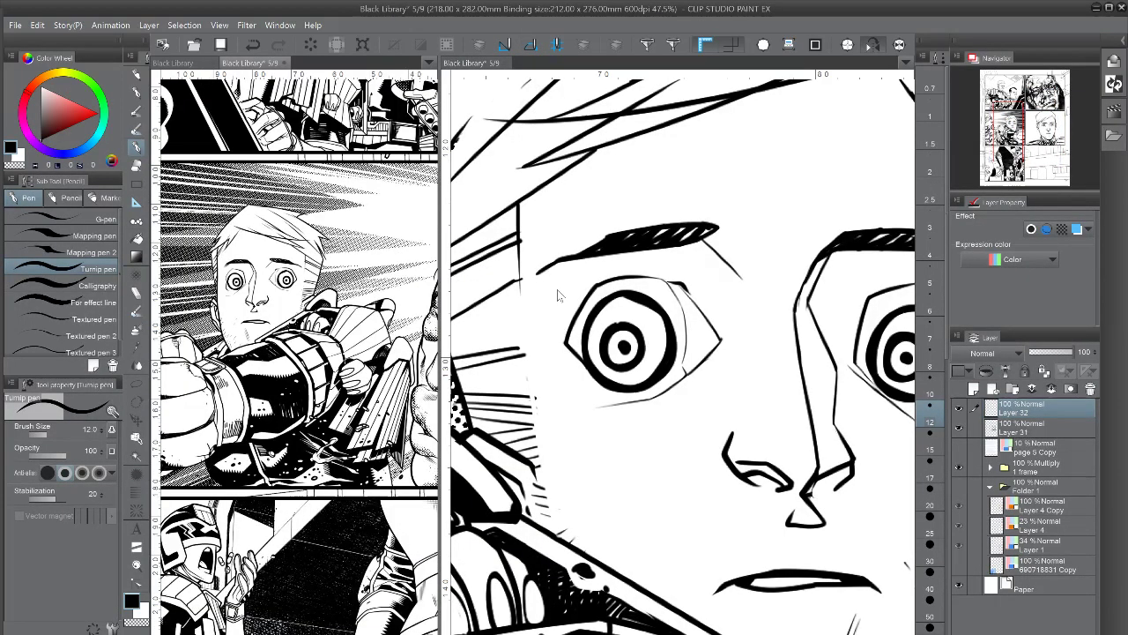
pyautogui.scroll(2, 557, 289)
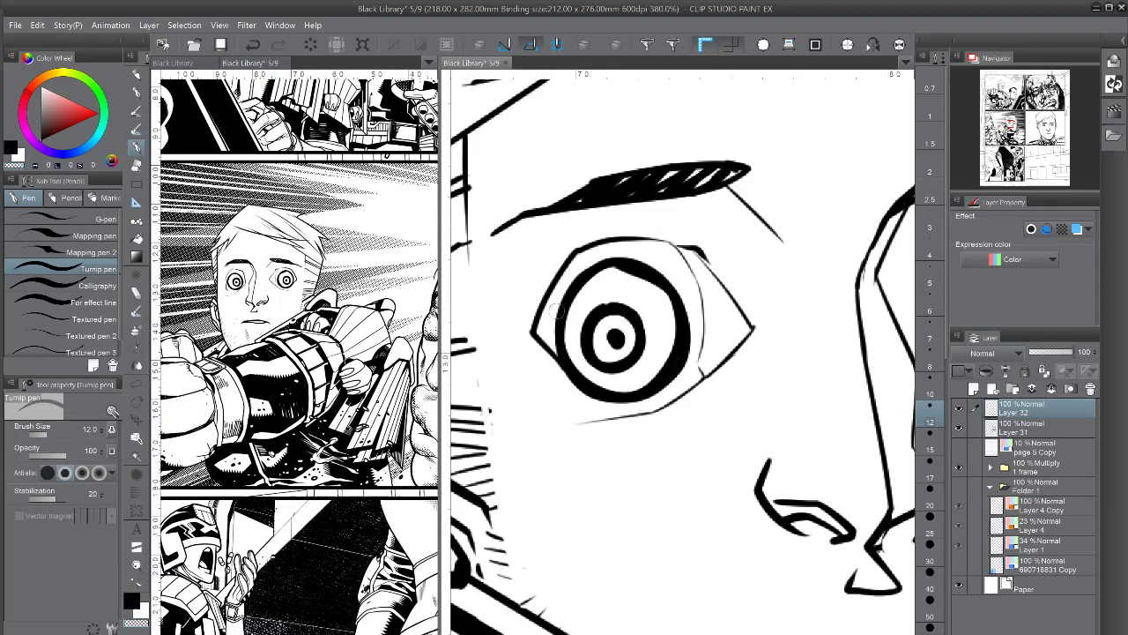
pyautogui.press('c')
pyautogui.moveTo(573, 289); pyautogui.dragTo(677, 275)
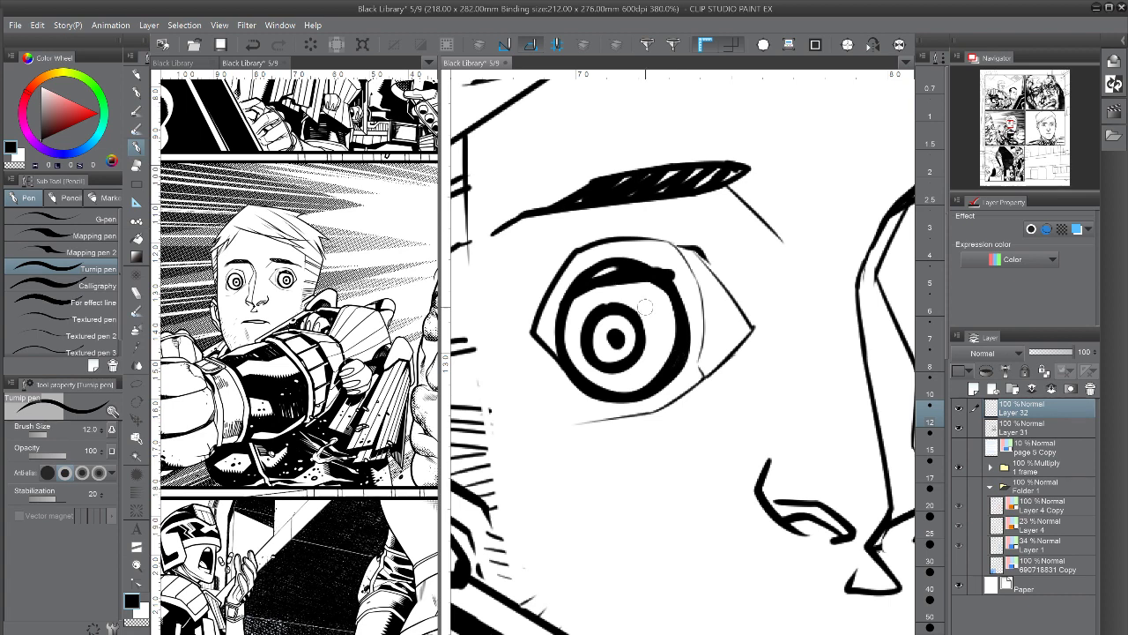
pyautogui.press('c')
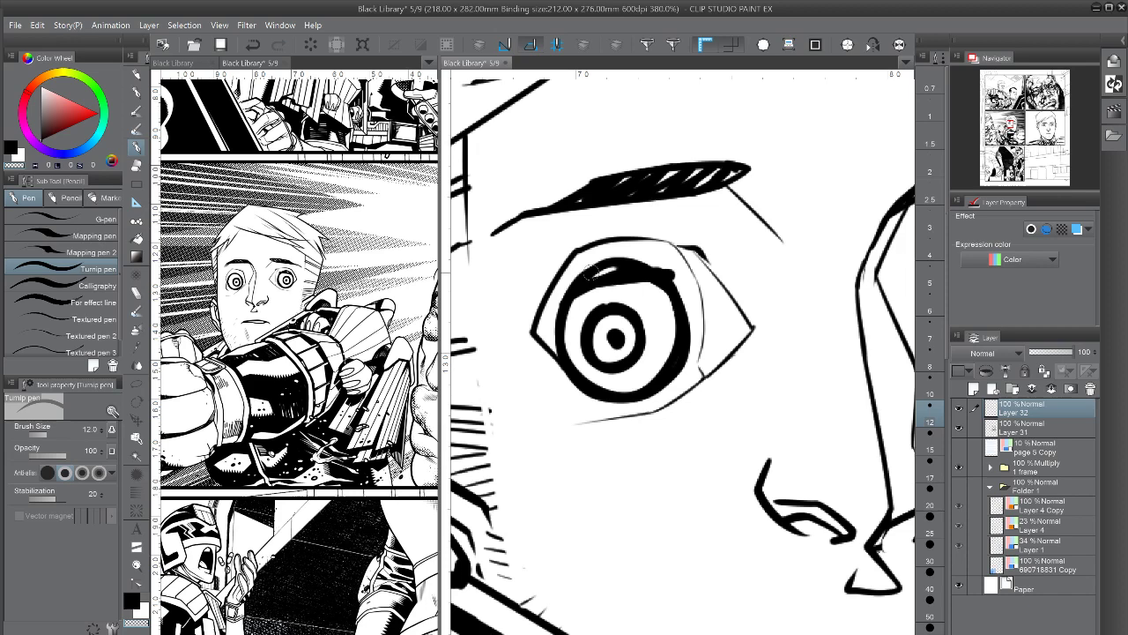
pyautogui.moveTo(591, 268); pyautogui.dragTo(663, 273)
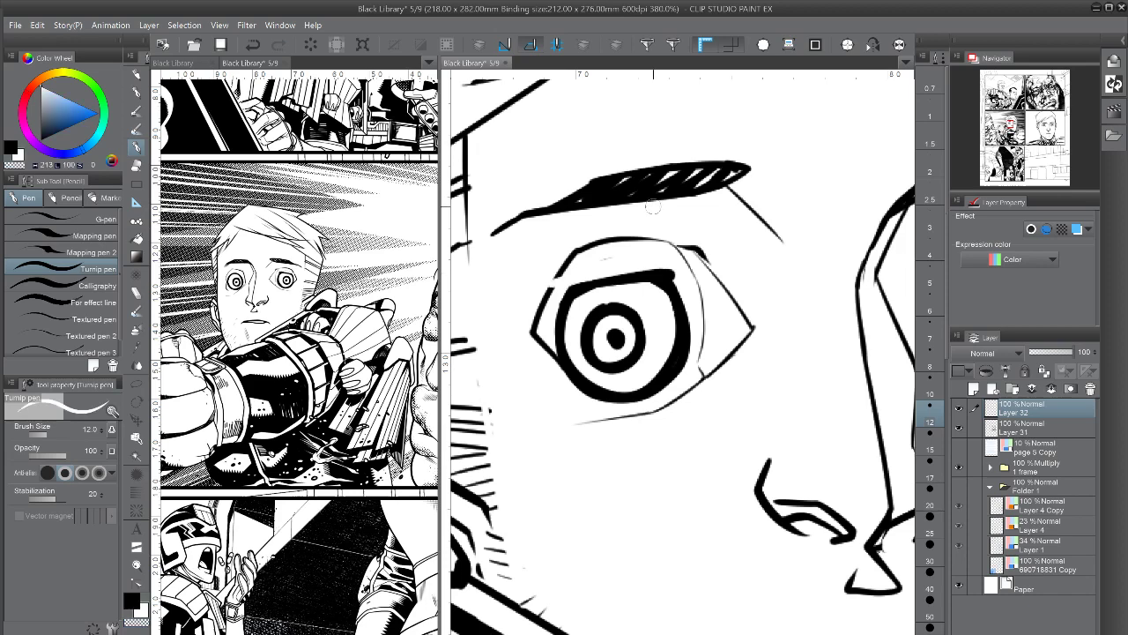
# - Trim the right edge of the left eye's iris with white strokes, undoing the misplaced ones
pyautogui.moveTo(568, 295); pyautogui.dragTo(691, 350)
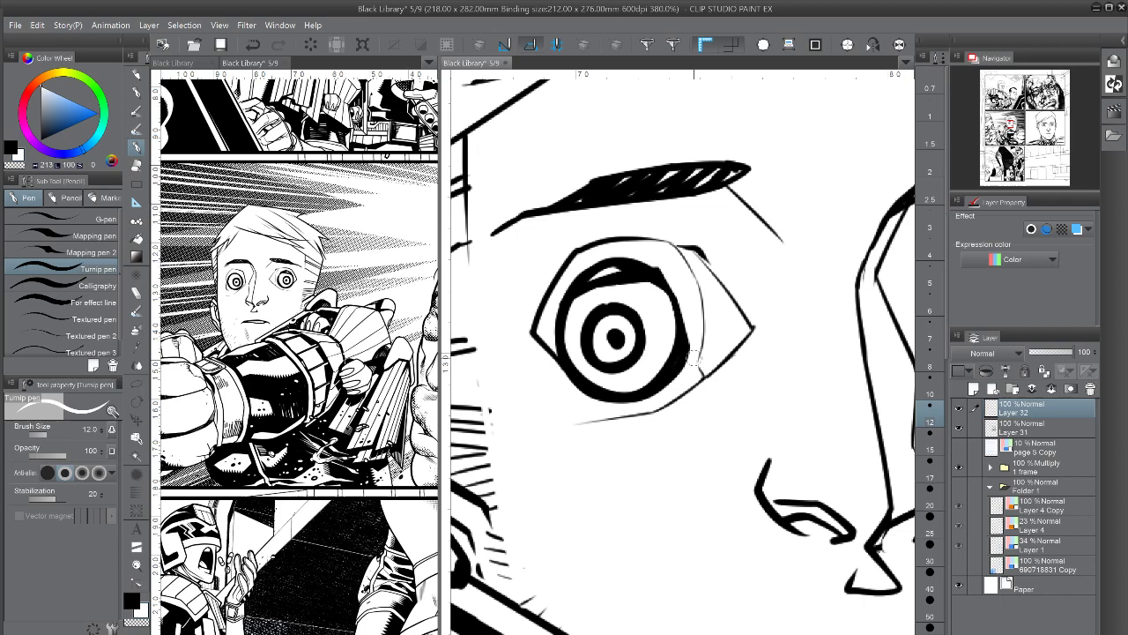
pyautogui.hotkey('ctrl', 'z')
pyautogui.moveTo(663, 269); pyautogui.dragTo(690, 353)
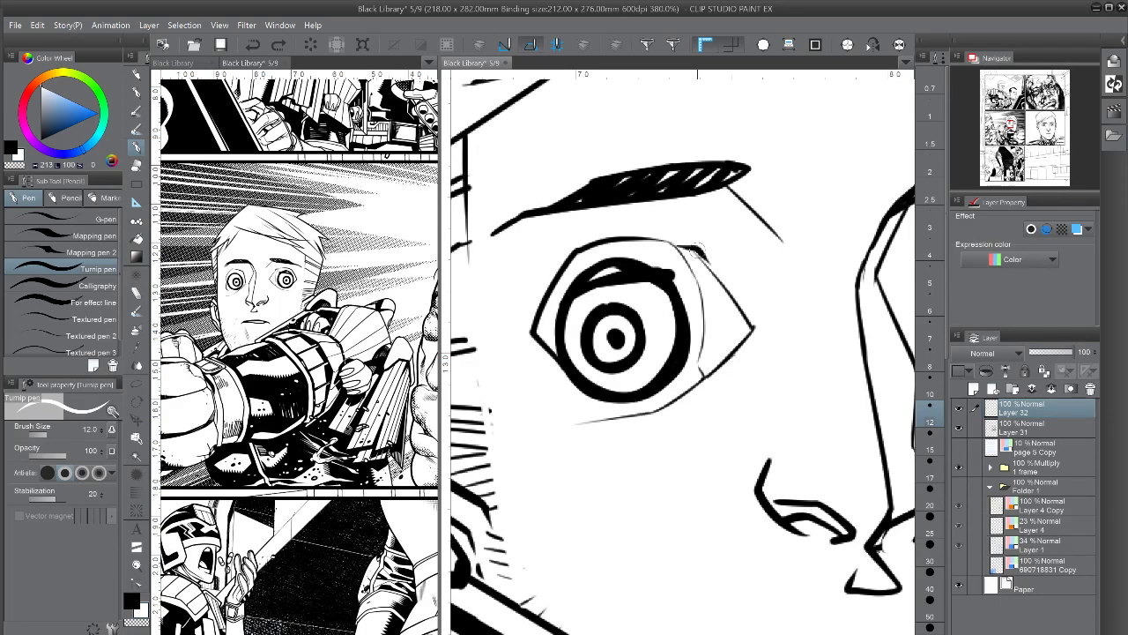
pyautogui.hotkey('ctrl', 'z')
pyautogui.hotkey('ctrl', 'z')
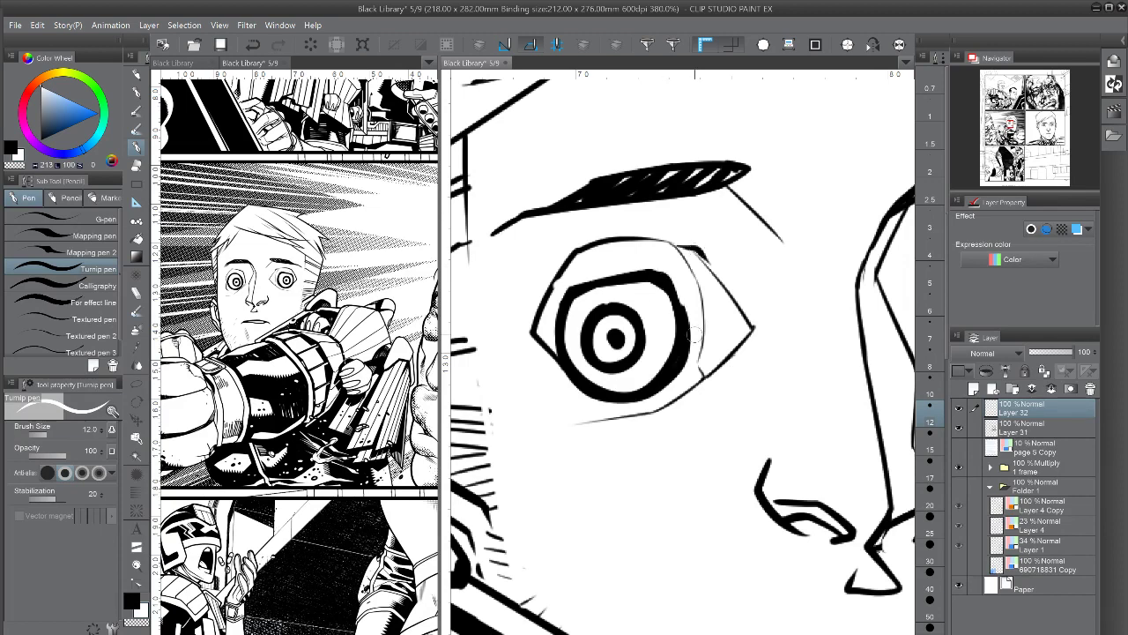
pyautogui.hotkey('ctrl', 'z')
pyautogui.hotkey('ctrl', 'z')
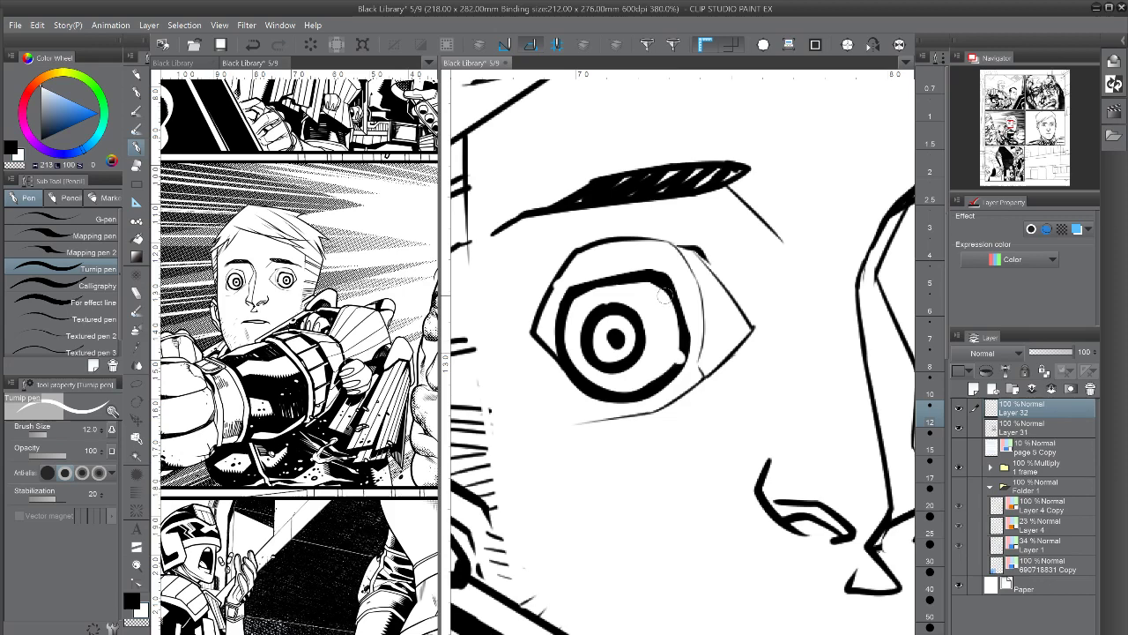
pyautogui.hotkey('ctrl', 'z')
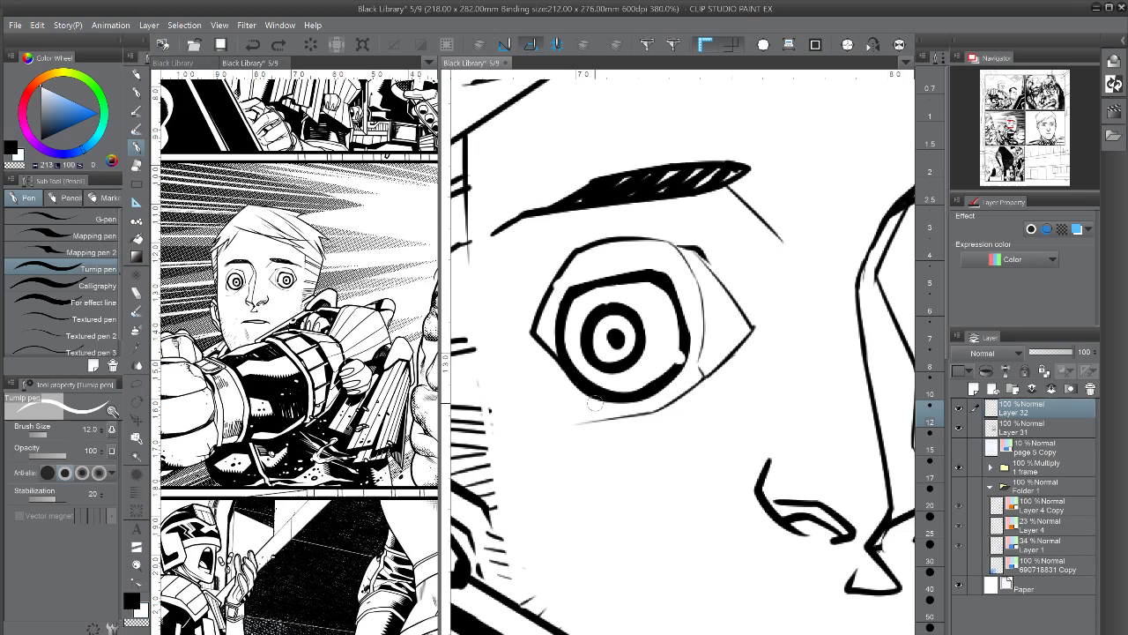
pyautogui.hotkey('ctrl', 'z')
# - Flatten the top of the right eye's iris with black ink and trim its lower edge with white
pyautogui.scroll(-2, 646, 397)
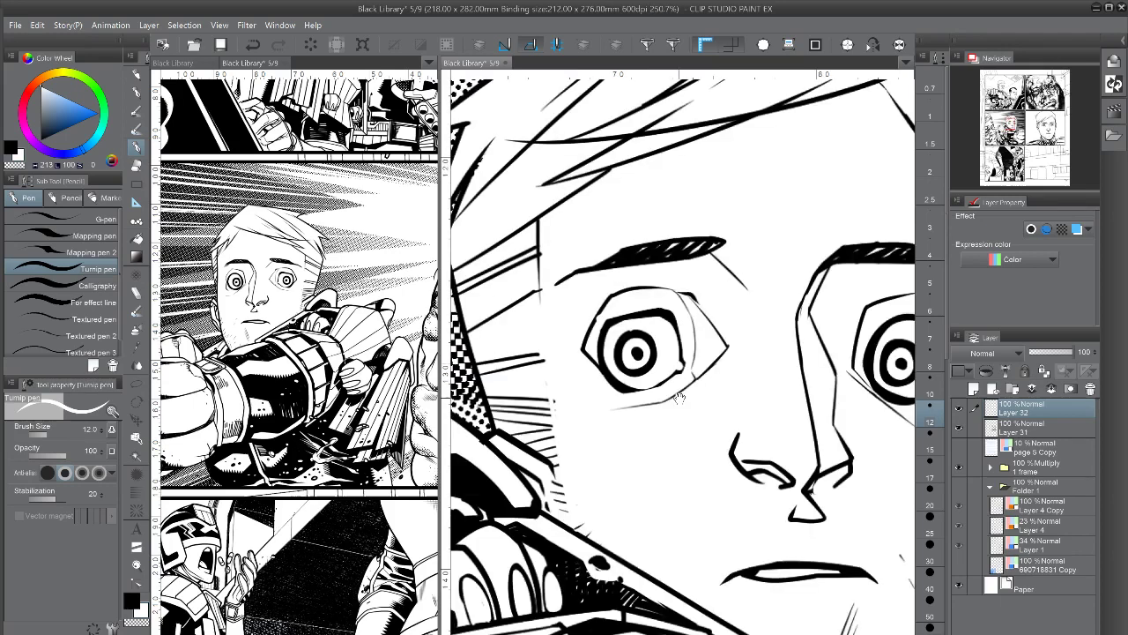
pyautogui.moveTo(679, 397); pyautogui.dragTo(524, 432)
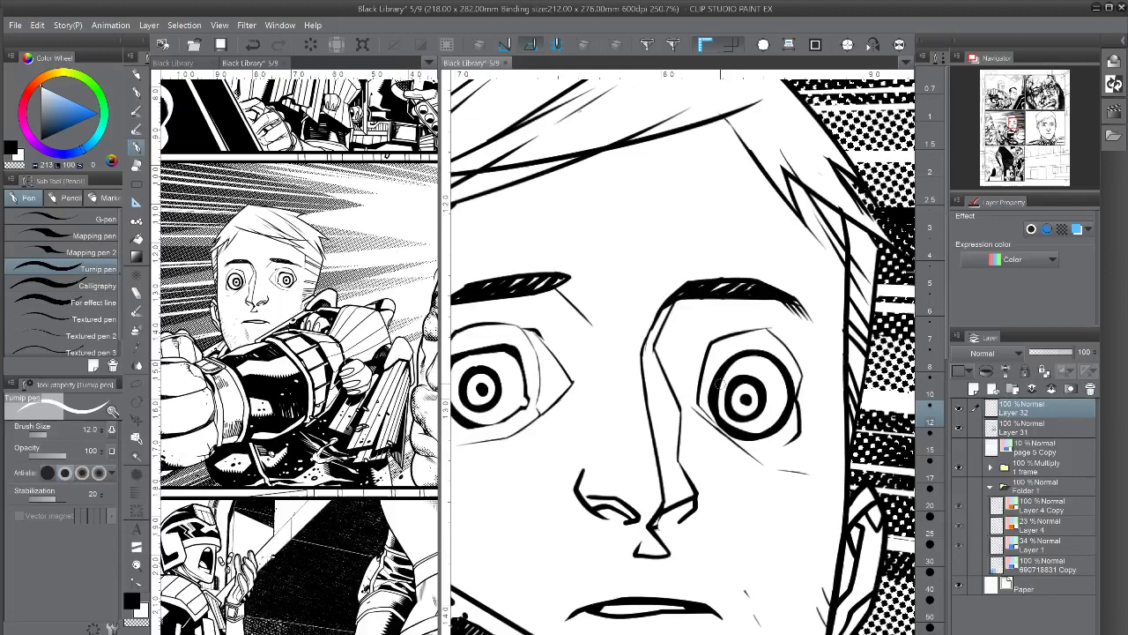
pyautogui.press('x')
pyautogui.moveTo(720, 384)
pyautogui.mouseDown()
pyautogui.moveTo(728, 358)
pyautogui.moveTo(756, 358)
pyautogui.mouseUp()
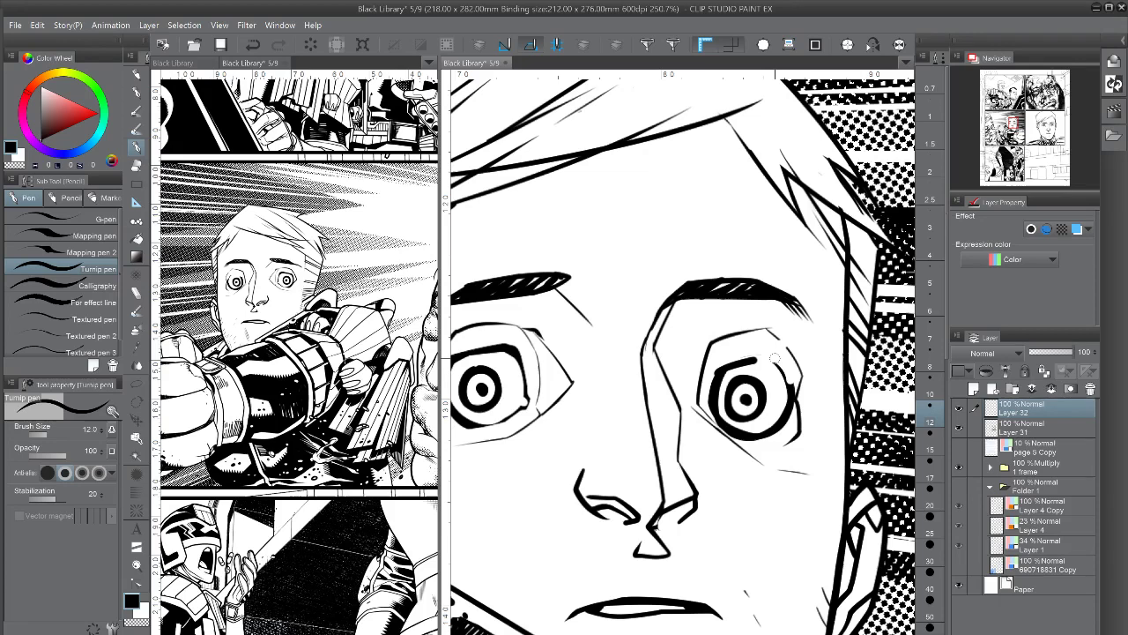
pyautogui.moveTo(774, 358); pyautogui.dragTo(768, 413)
pyautogui.press('x')
pyautogui.moveTo(724, 434); pyautogui.dragTo(774, 431)
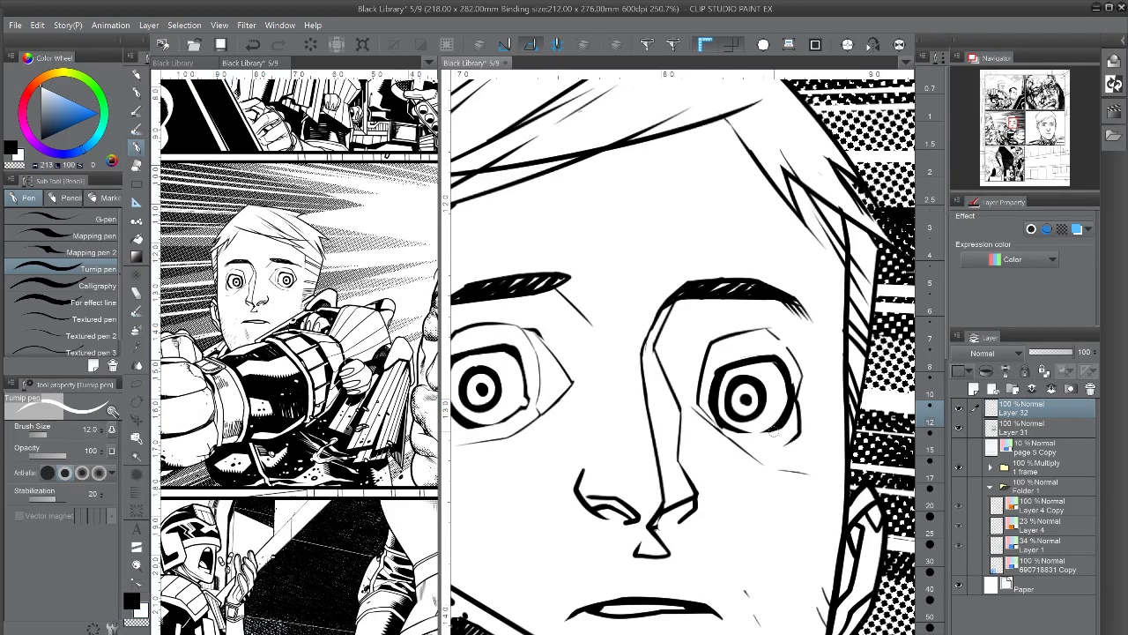
pyautogui.moveTo(773, 432)
pyautogui.mouseDown()
pyautogui.moveTo(789, 420)
pyautogui.moveTo(796, 377)
pyautogui.moveTo(798, 411)
pyautogui.mouseUp()
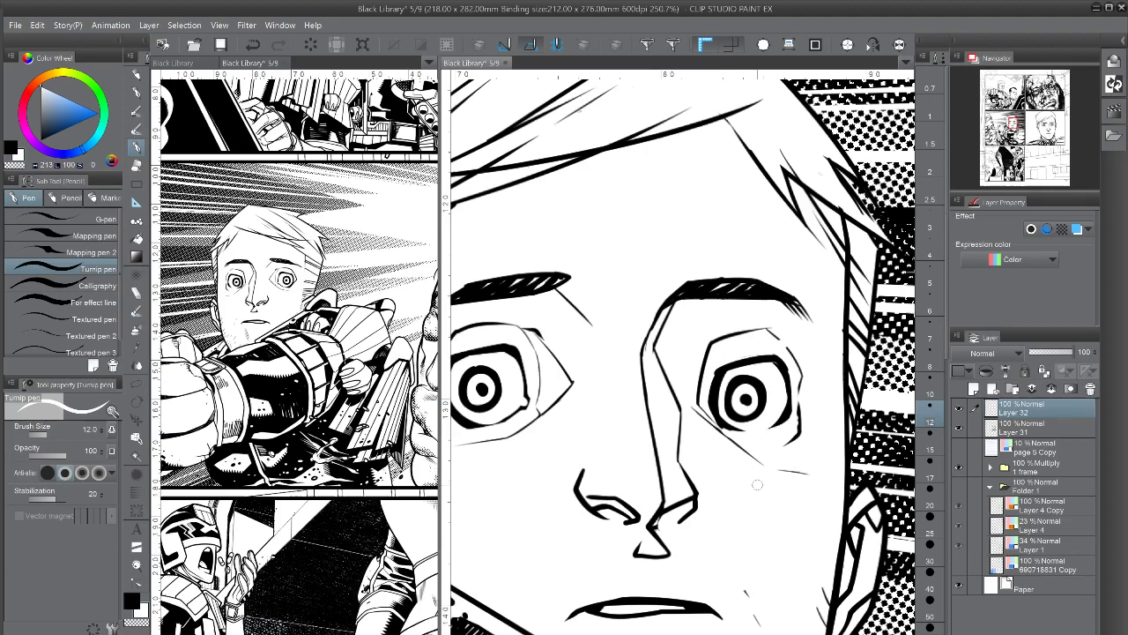
# - Enlarge the Turnip pen to size 70 and paint over both eyes and eyebrows in white on Layer 32
pyautogui.press(']')
pyautogui.press(']')
pyautogui.press(']')
pyautogui.press(']')
pyautogui.press(']')
pyautogui.press(']')
pyautogui.press(']')
pyautogui.press(']')
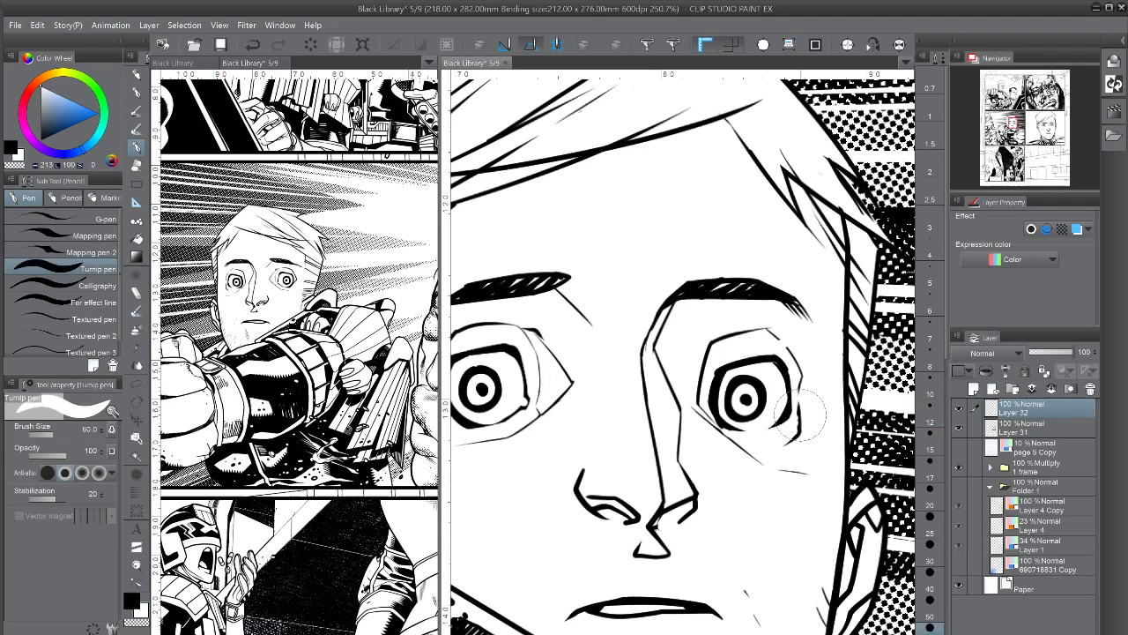
pyautogui.press(']')
pyautogui.moveTo(798, 412); pyautogui.dragTo(718, 382)
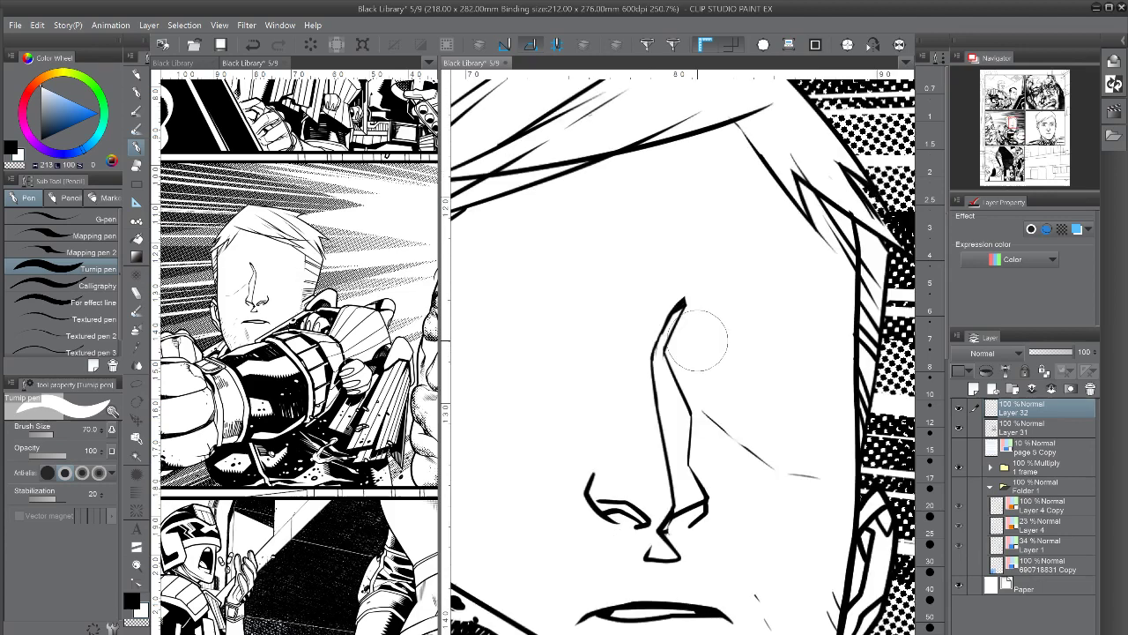
# - Set Layer 32's opacity to 91% and erase its white cover over the left eye's lower lid line
pyautogui.moveTo(697, 340); pyautogui.dragTo(862, 335)
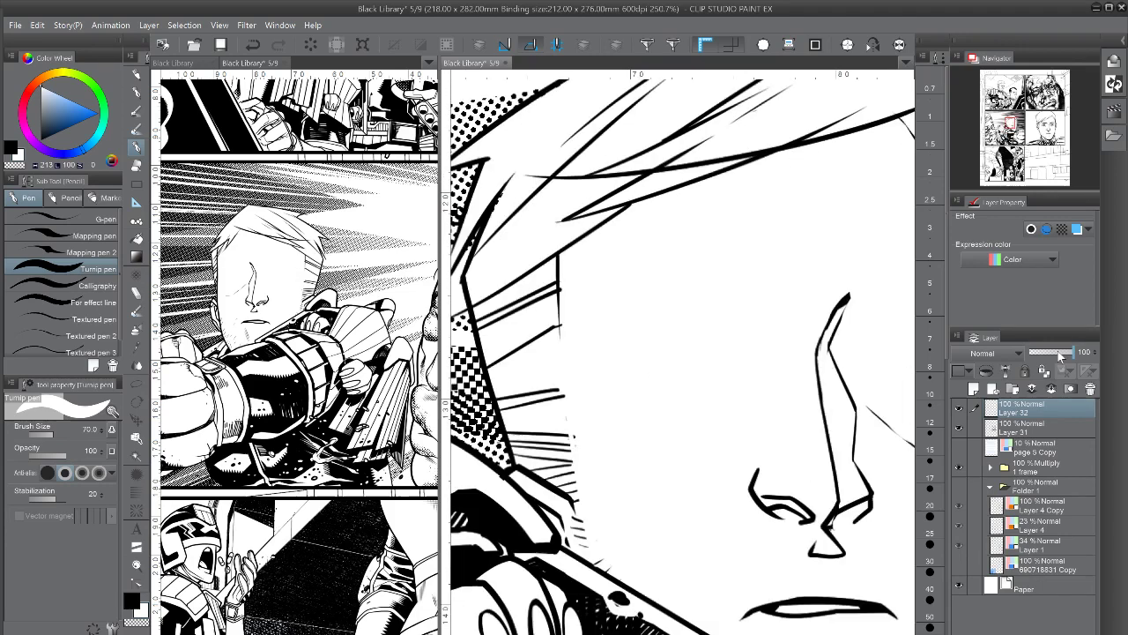
pyautogui.moveTo(1057, 351); pyautogui.dragTo(1062, 354)
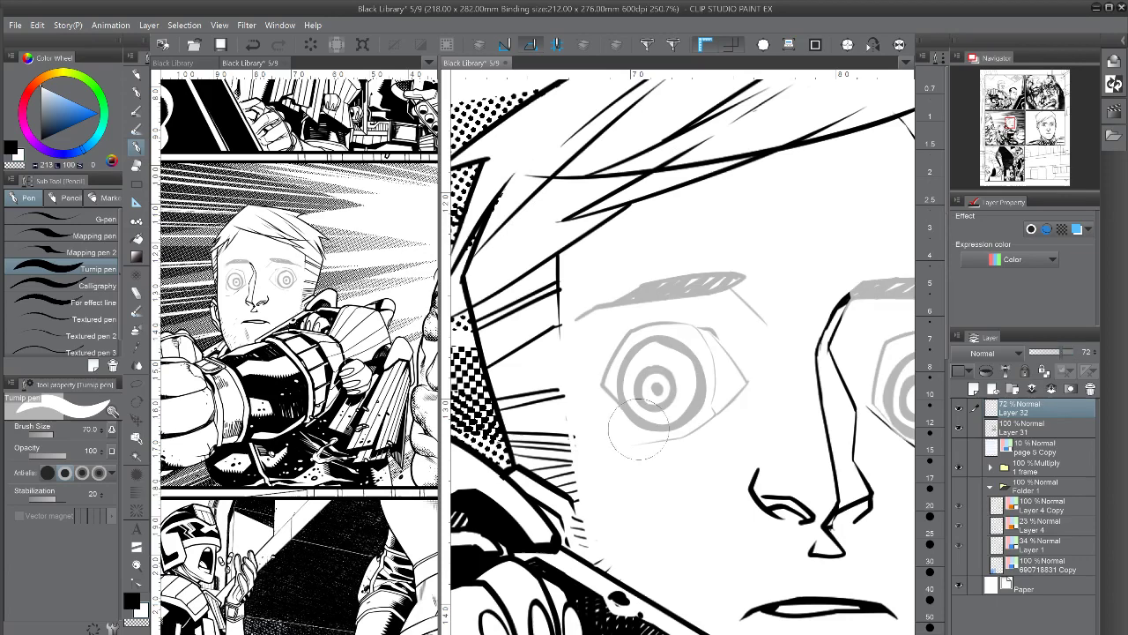
pyautogui.press('c')
pyautogui.moveTo(662, 451)
pyautogui.mouseDown()
pyautogui.moveTo(715, 456)
pyautogui.moveTo(761, 406)
pyautogui.moveTo(768, 376)
pyautogui.mouseUp()
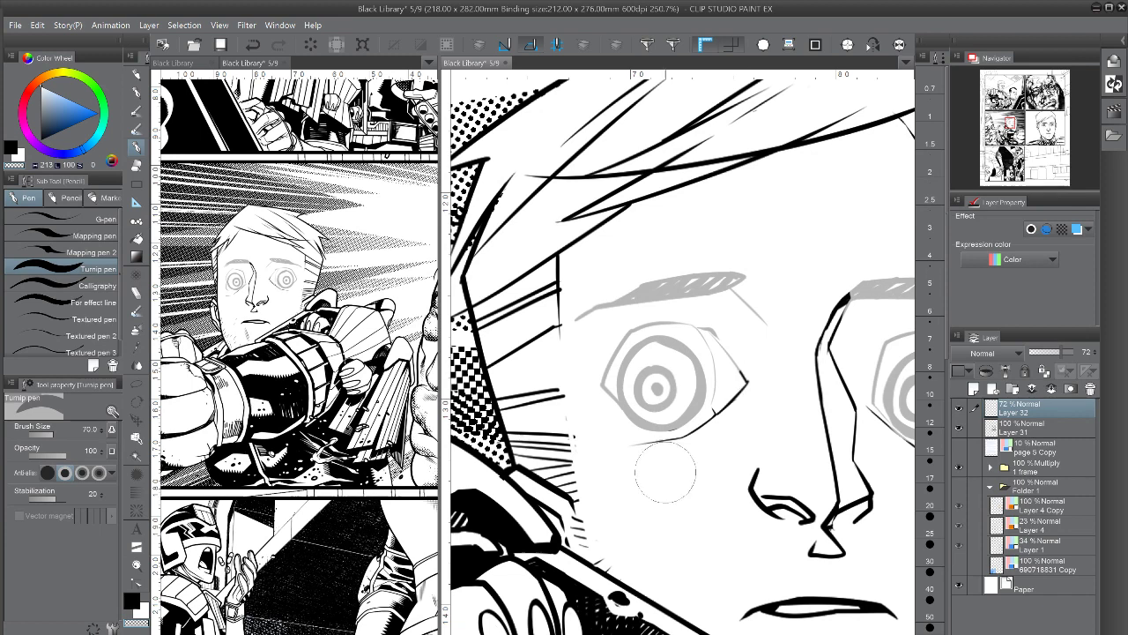
pyautogui.moveTo(1058, 352); pyautogui.dragTo(1068, 354)
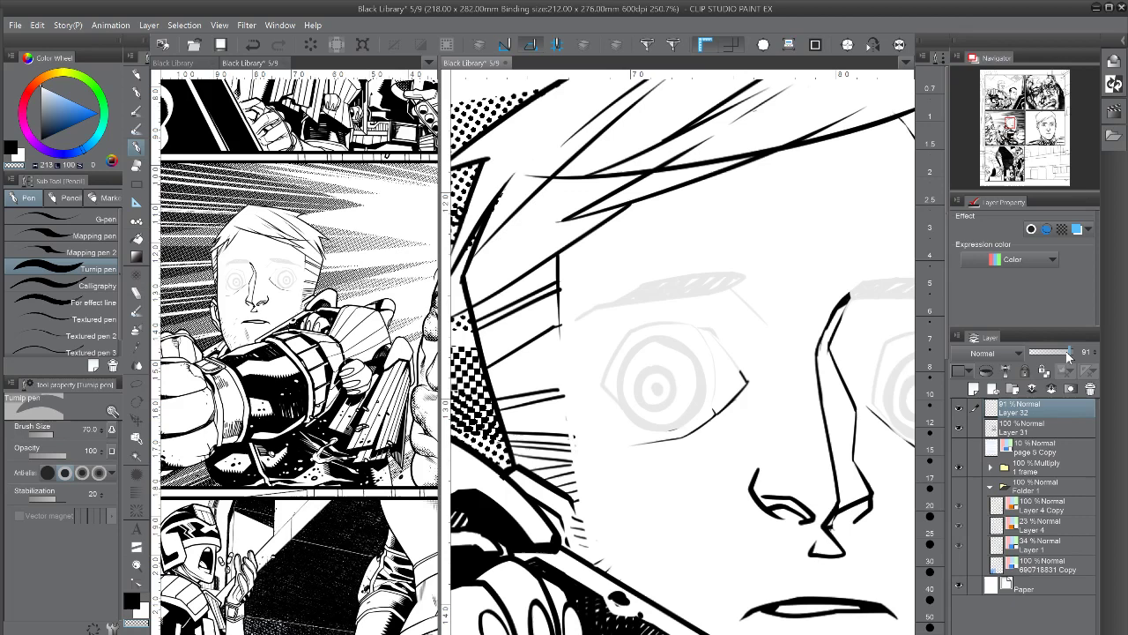
# - Group Layer 32 and Layer 31 into a new folder, undoing a trial of Multiply blending on the two layers
pyautogui.keyDown('ctrl'); pyautogui.click(1041, 428); pyautogui.keyUp('ctrl')
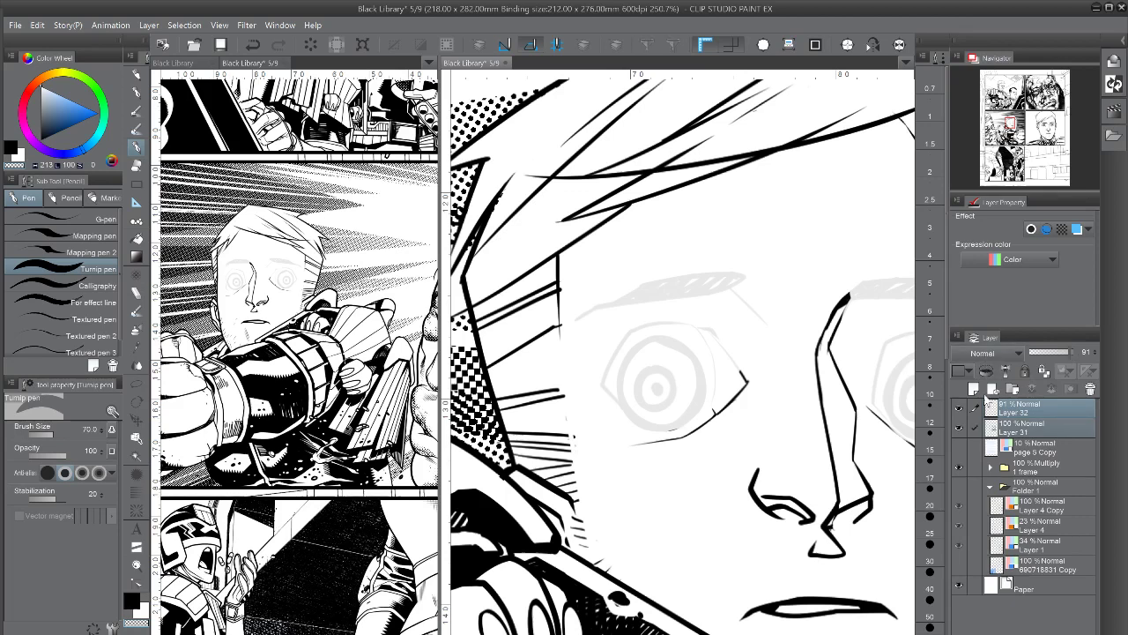
pyautogui.click(985, 396)
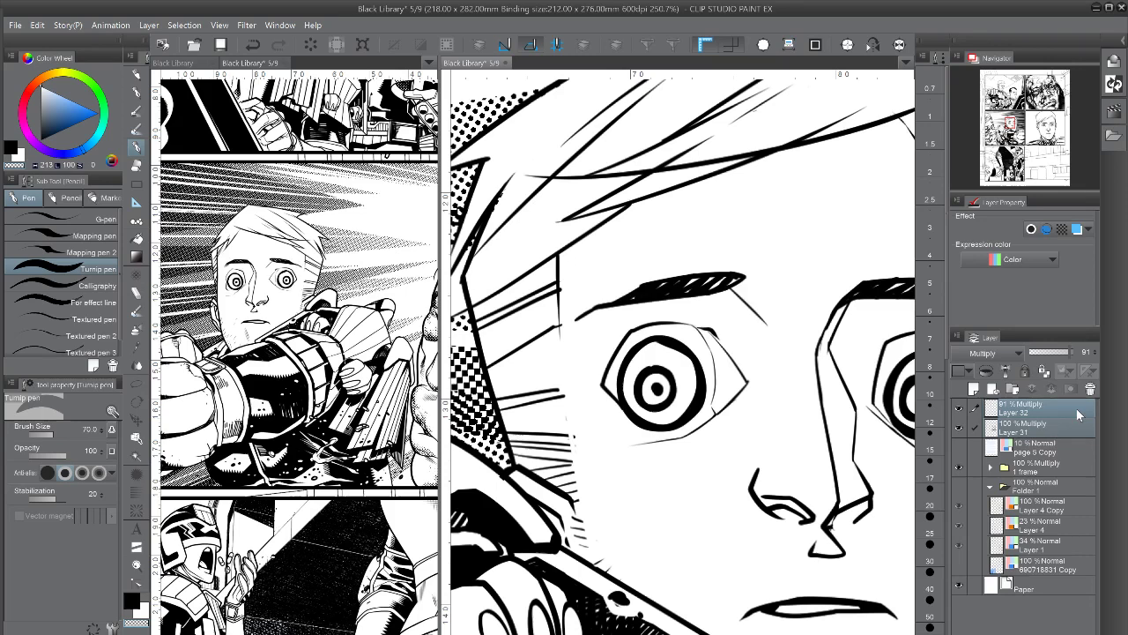
pyautogui.hotkey('ctrl', 'z')
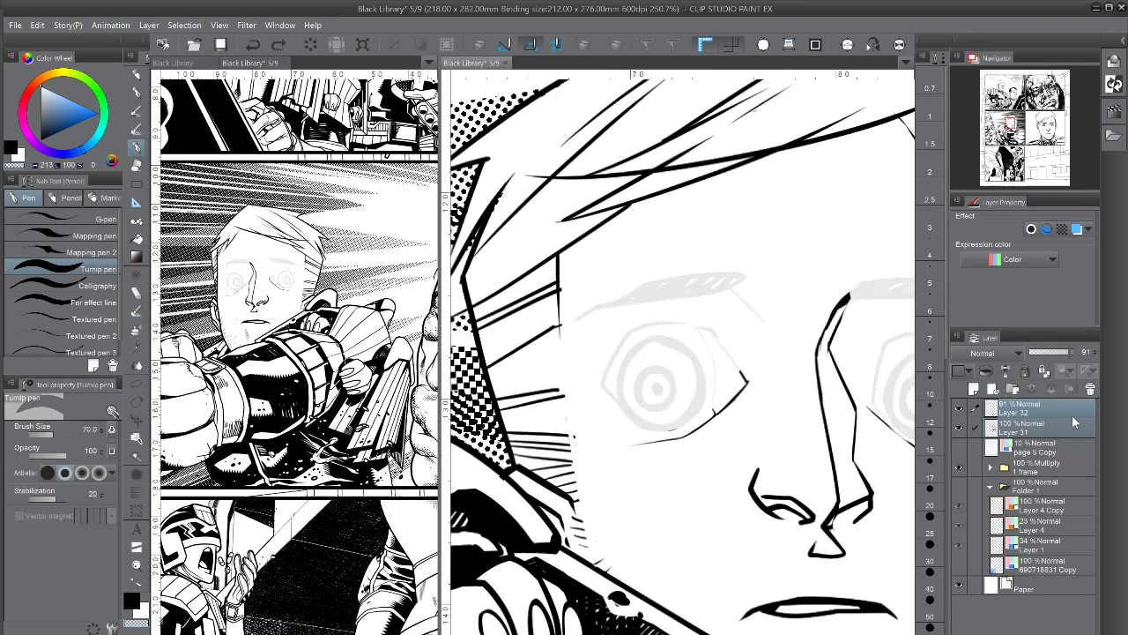
pyautogui.hotkey('ctrl', 'g')
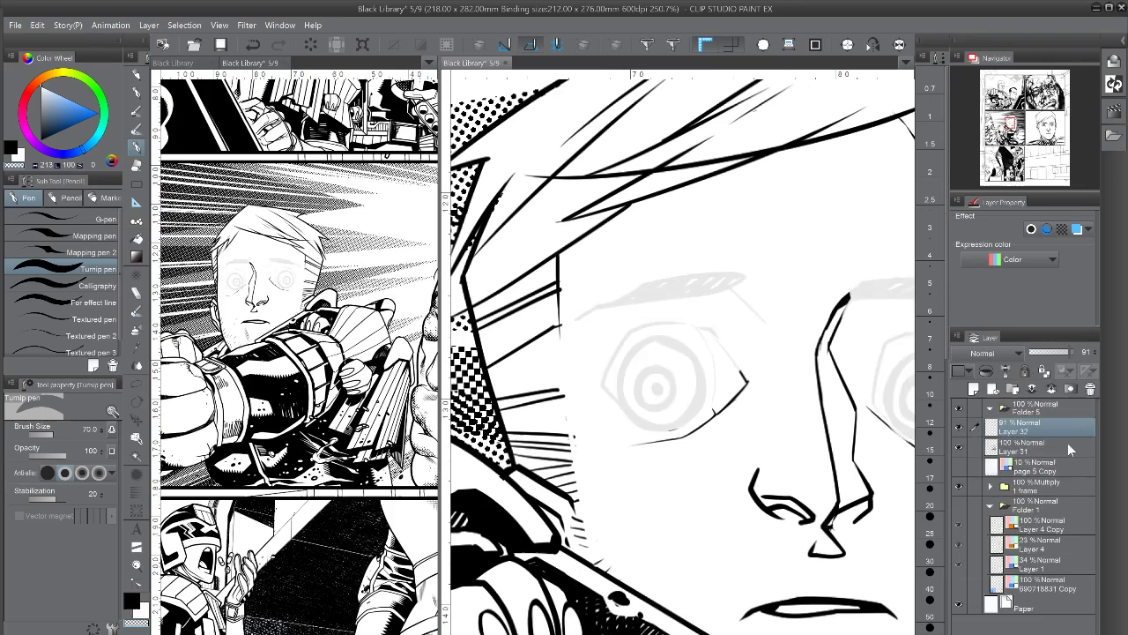
# - Try Multiply blending on the new folder, and set its blending mode to Through
pyautogui.click(1042, 408)
pyautogui.click(1003, 356)
pyautogui.click(1000, 394)
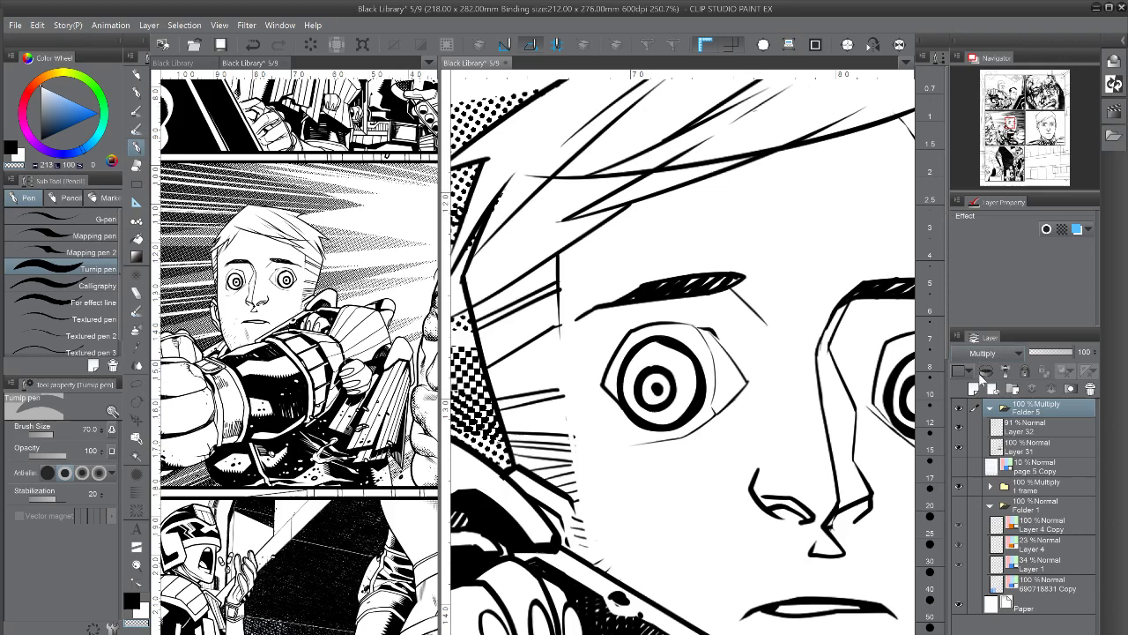
pyautogui.click(1003, 353)
pyautogui.click(1039, 600)
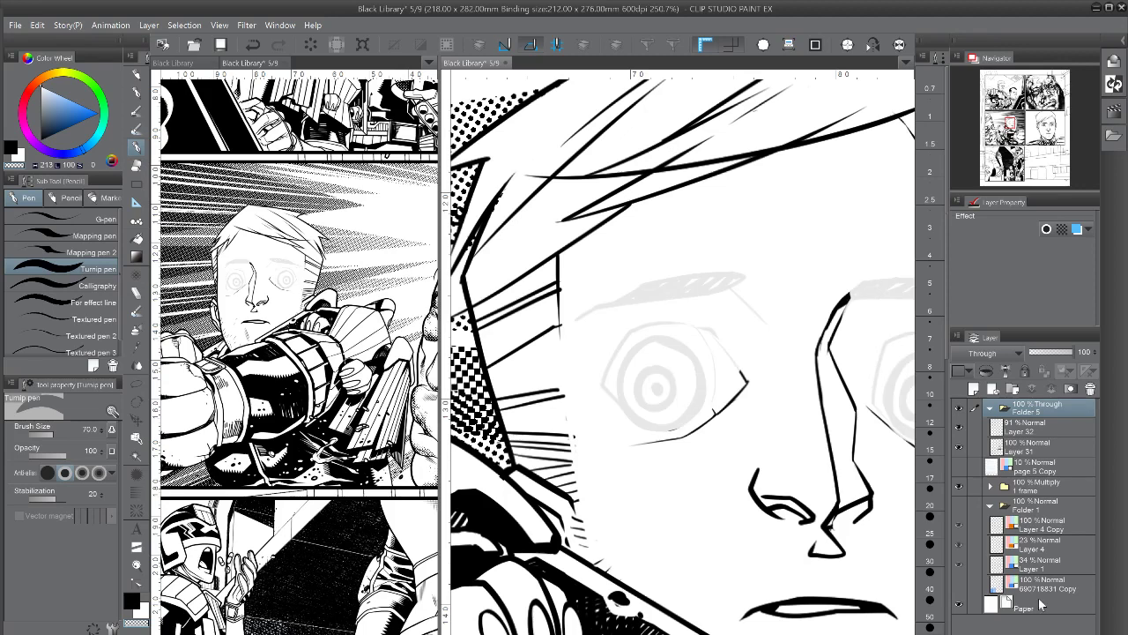
# - Select Layer 4 Copy and set the Rough pencil to size 10, undoing the test strokes
pyautogui.click(1042, 524)
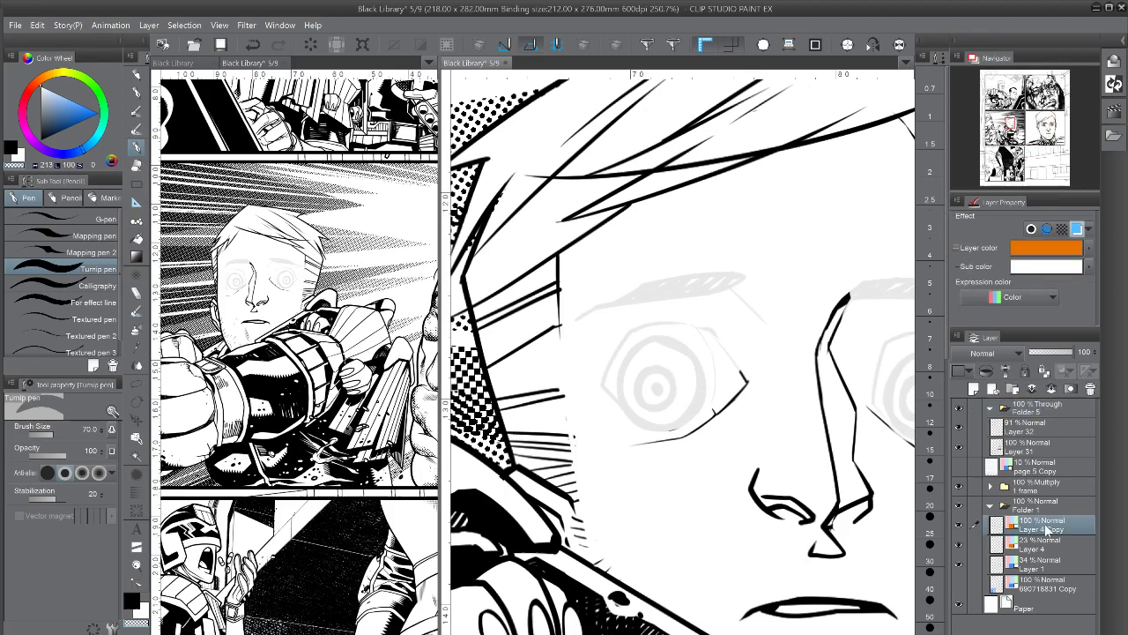
pyautogui.press('p')
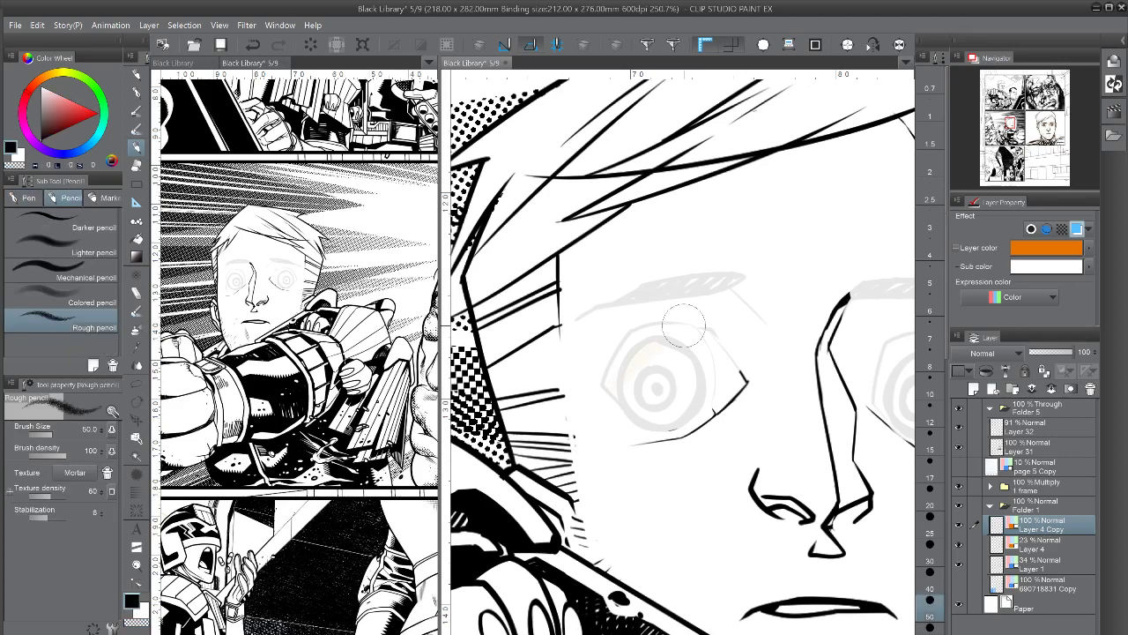
pyautogui.moveTo(701, 315); pyautogui.dragTo(709, 311)
pyautogui.hotkey('ctrl', 'z')
pyautogui.press('[')
pyautogui.press('[')
pyautogui.press('[')
pyautogui.press('[')
pyautogui.press('[')
pyautogui.press('[')
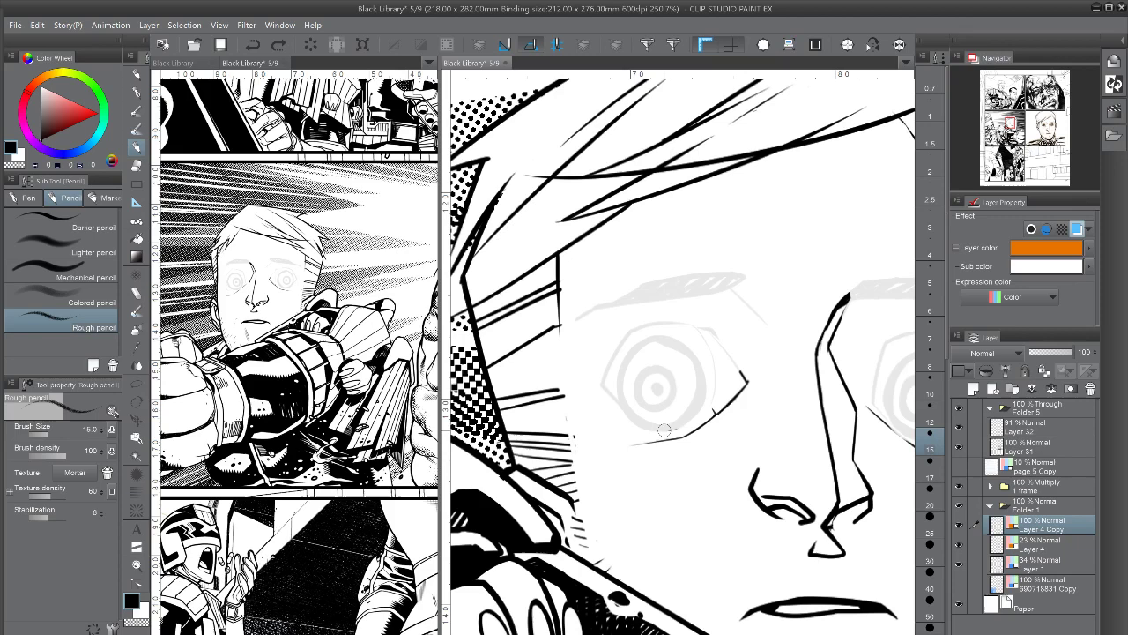
pyautogui.press('[')
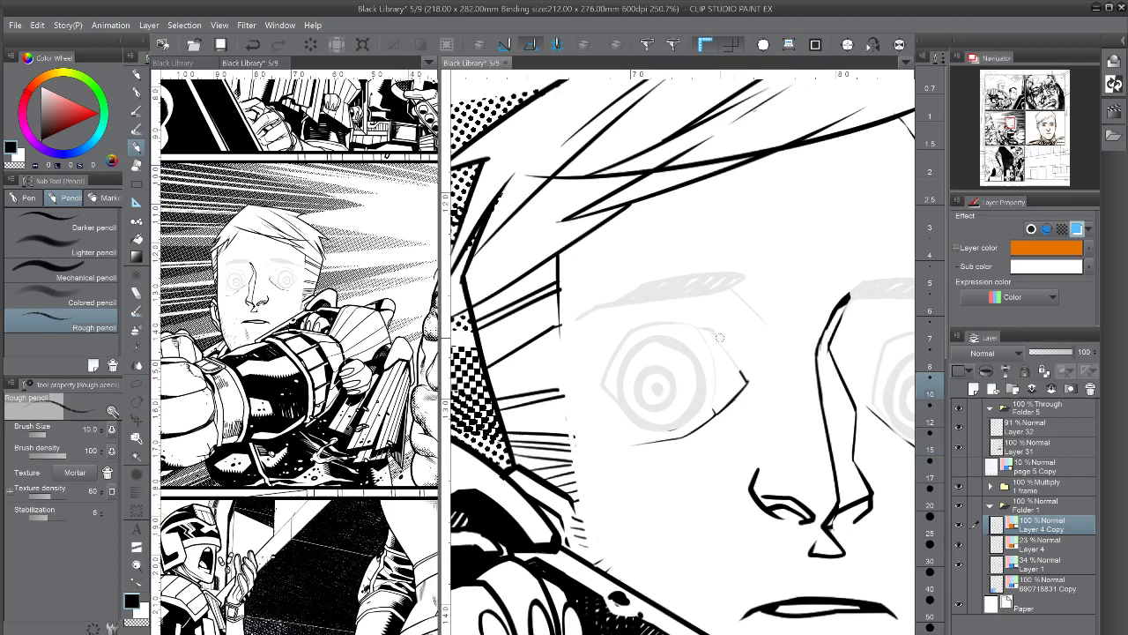
pyautogui.hotkey('ctrl', 'z')
# - Move Folder 5 to the top inside the 1 frame folder and reselect Layer 4 Copy
pyautogui.click(990, 407)
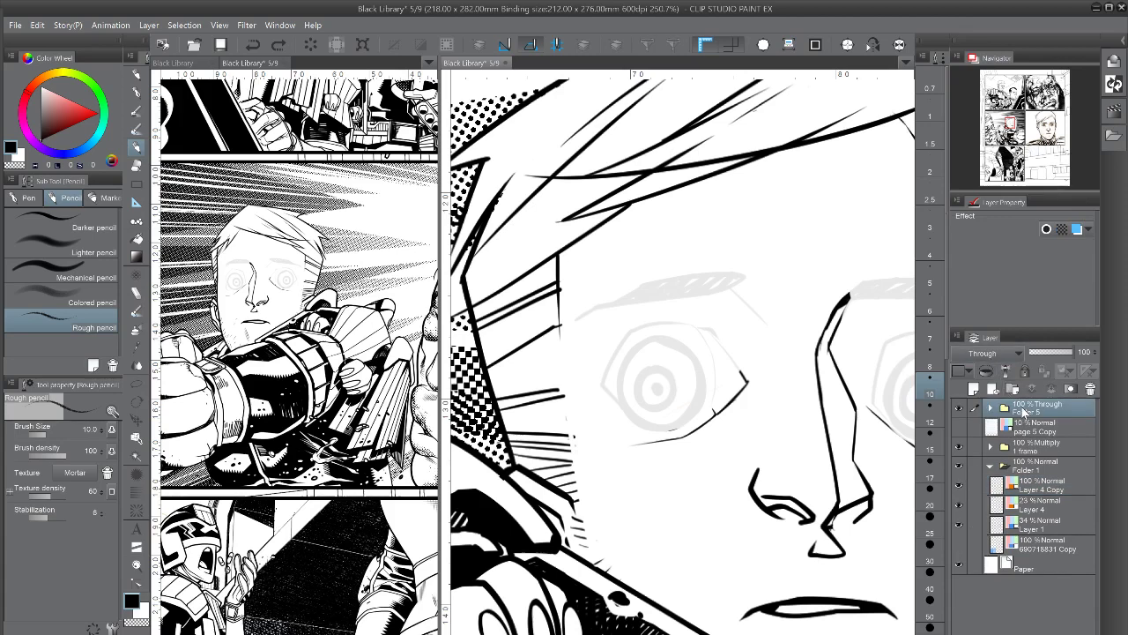
pyautogui.click(990, 447)
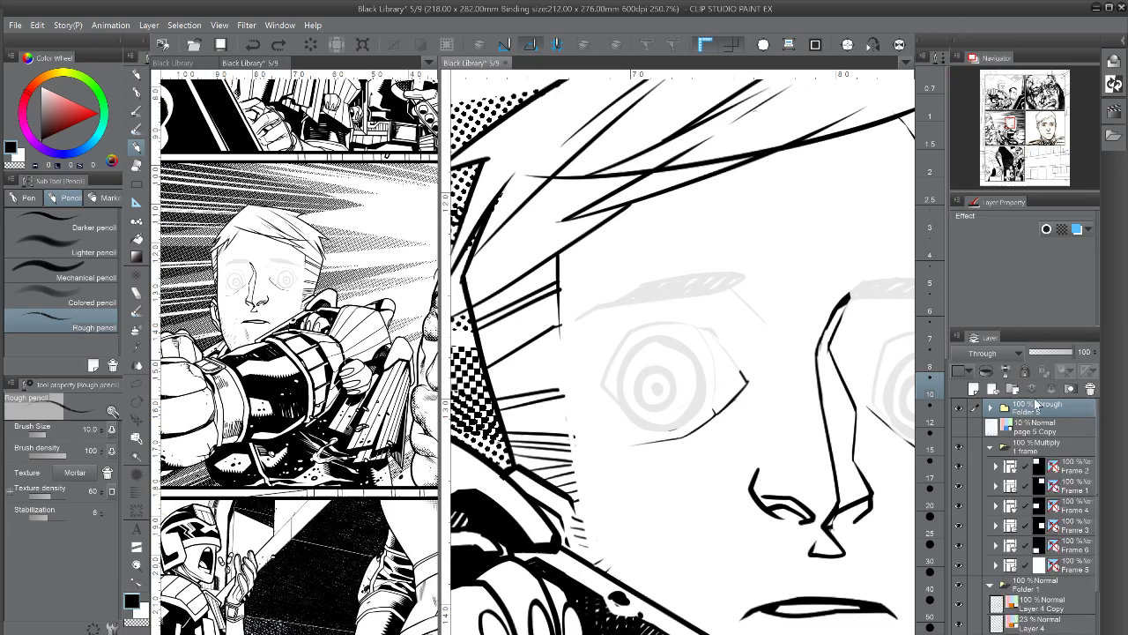
pyautogui.moveTo(1037, 404); pyautogui.dragTo(1054, 464)
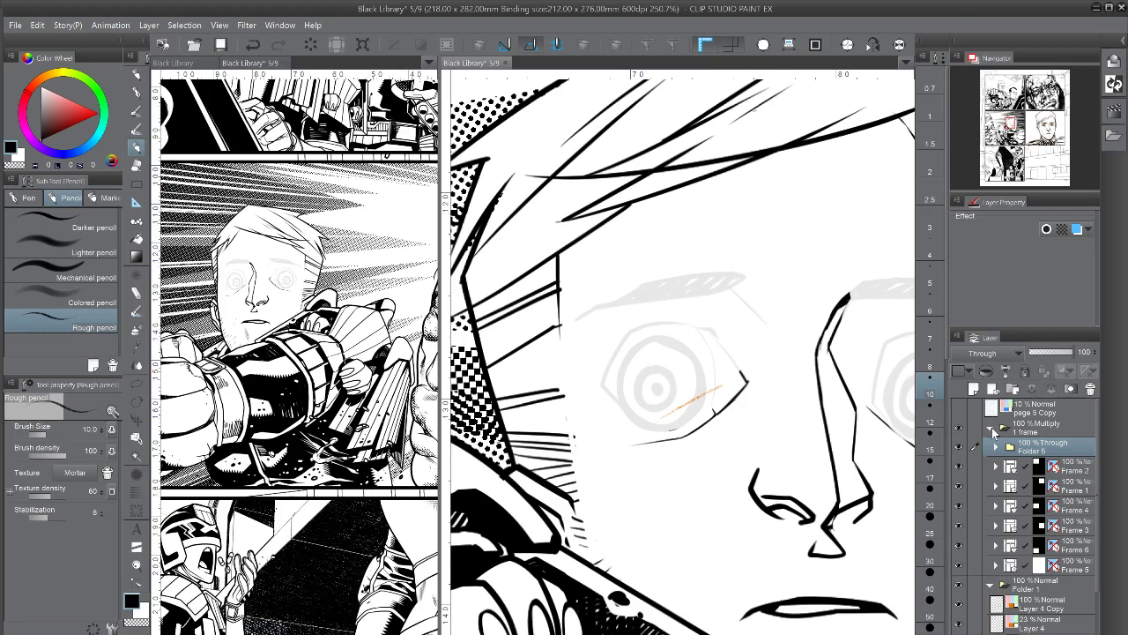
pyautogui.click(1044, 605)
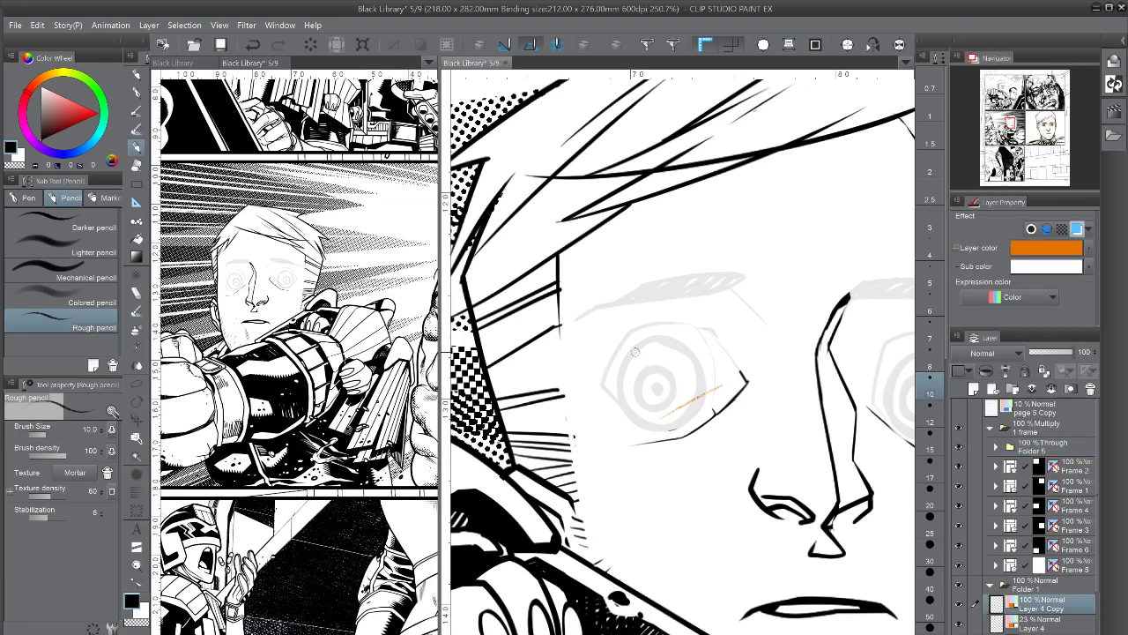
# - Sketch lowered, frowning eyebrows and a crease between them over the faded brows of the punching man on Layer 4 Copy
pyautogui.moveTo(577, 315)
pyautogui.mouseDown()
pyautogui.moveTo(619, 290)
pyautogui.moveTo(770, 320)
pyautogui.mouseUp()
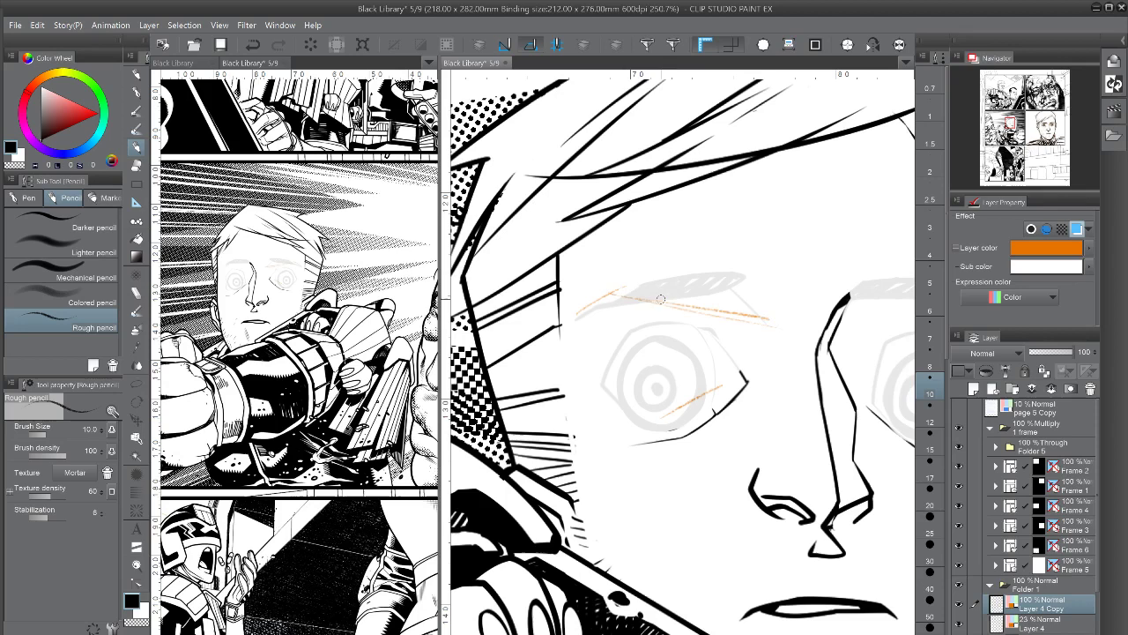
pyautogui.moveTo(661, 299)
pyautogui.mouseDown()
pyautogui.moveTo(778, 245)
pyautogui.moveTo(641, 307)
pyautogui.mouseUp()
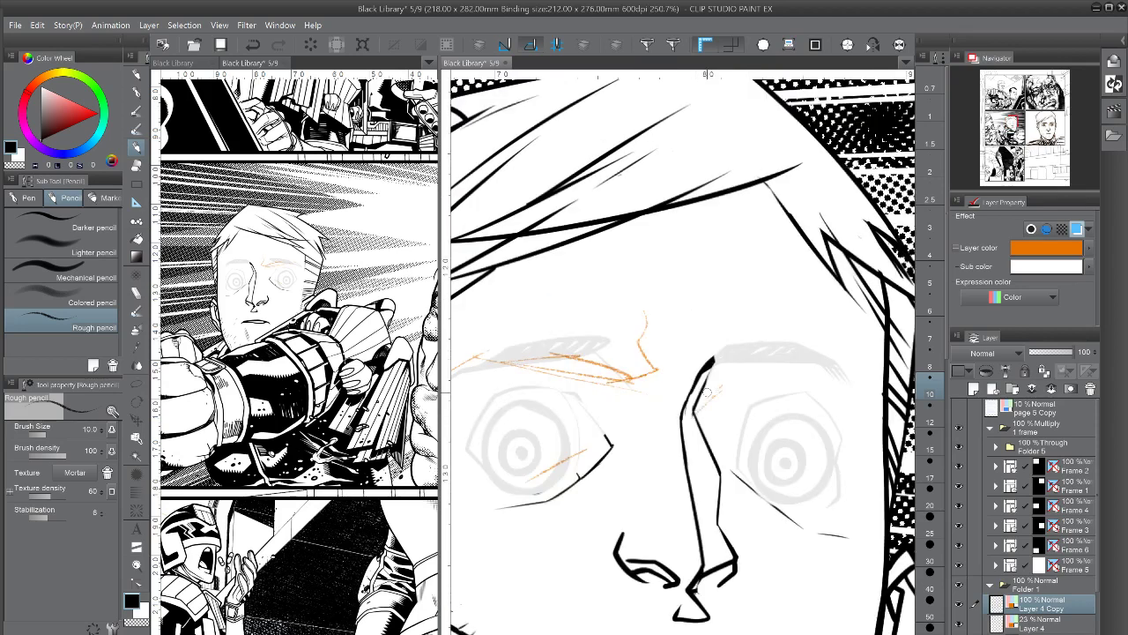
pyautogui.moveTo(725, 388); pyautogui.dragTo(867, 387)
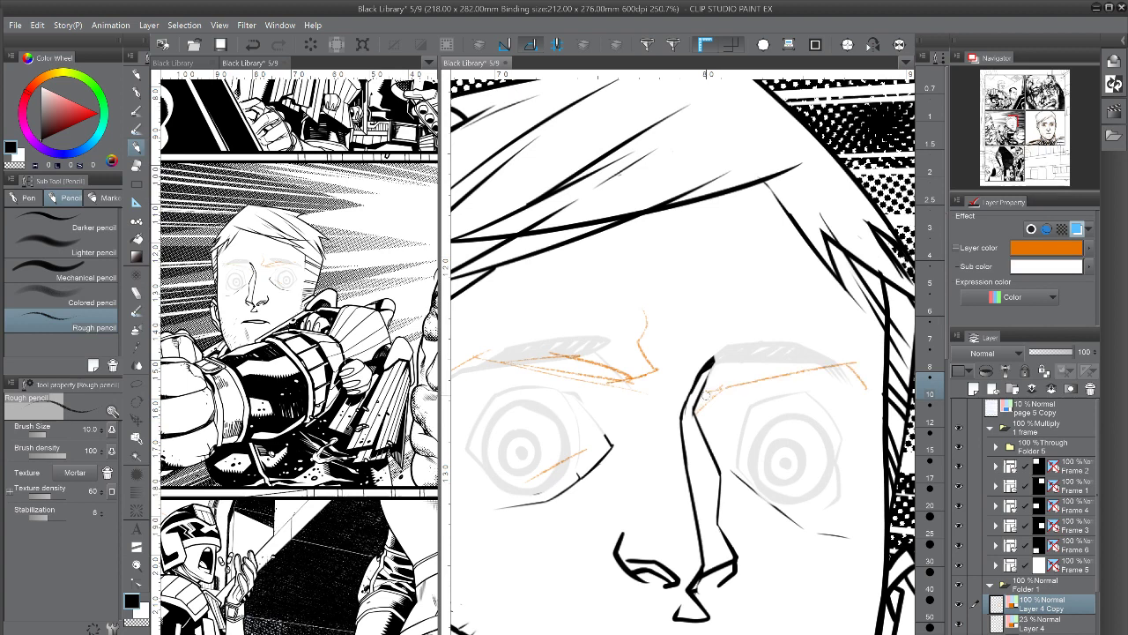
pyautogui.moveTo(708, 387); pyautogui.dragTo(872, 356)
pyautogui.moveTo(647, 432)
pyautogui.mouseDown()
pyautogui.moveTo(745, 414)
pyautogui.moveTo(813, 377)
pyautogui.mouseUp()
# - Sketch the rounded eyeball outline and surrounding lid lines over the faded eye on the left side of the face
pyautogui.moveTo(702, 428); pyautogui.dragTo(663, 377)
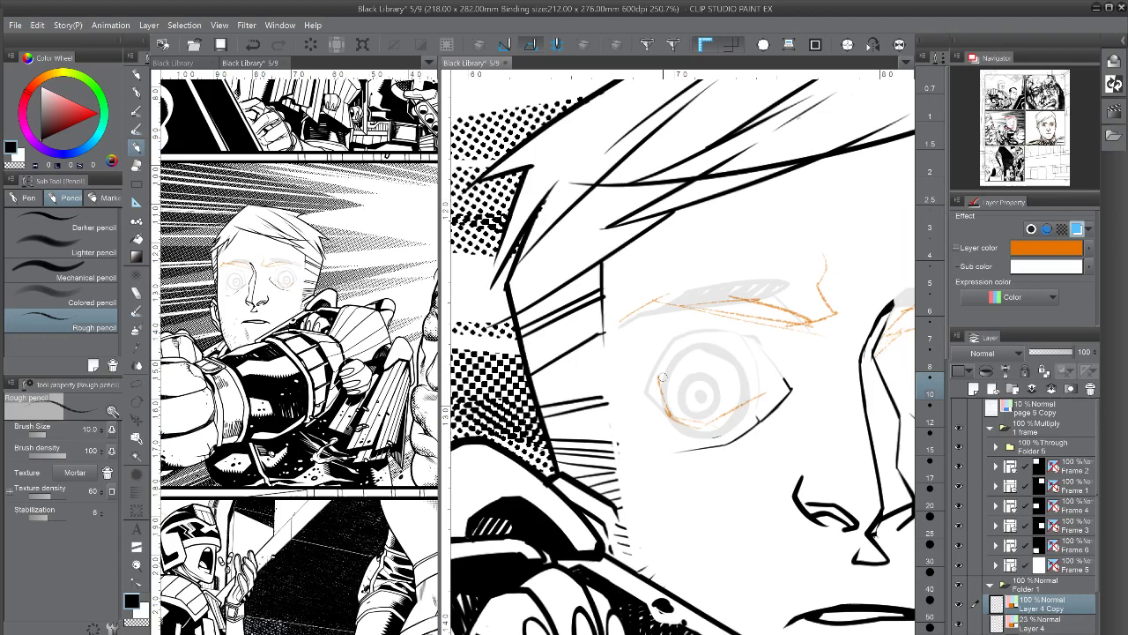
pyautogui.moveTo(663, 377)
pyautogui.mouseDown()
pyautogui.moveTo(746, 401)
pyautogui.moveTo(668, 422)
pyautogui.mouseUp()
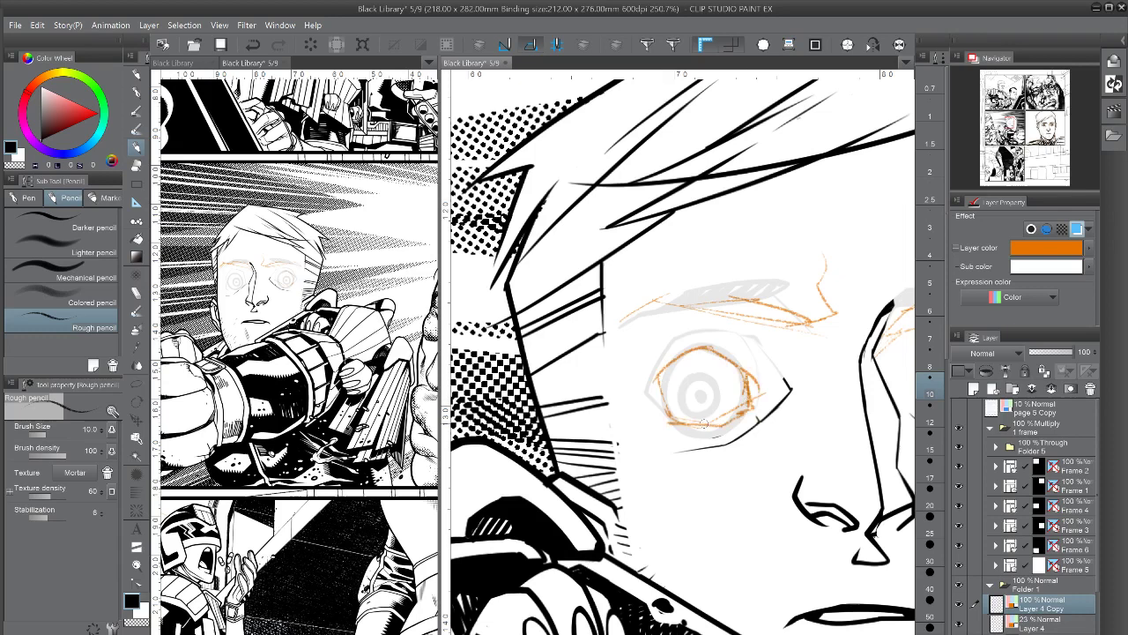
pyautogui.moveTo(681, 328); pyautogui.dragTo(661, 418)
pyautogui.moveTo(669, 357); pyautogui.dragTo(642, 394)
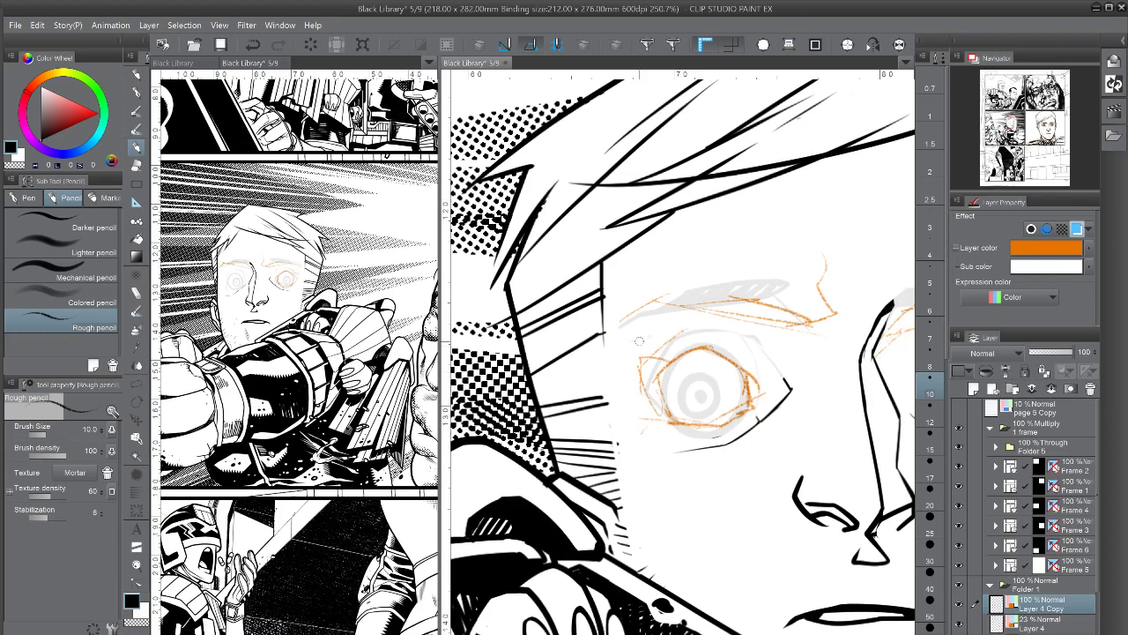
pyautogui.moveTo(684, 333)
pyautogui.mouseDown()
pyautogui.moveTo(760, 374)
pyautogui.moveTo(792, 374)
pyautogui.mouseUp()
# - Sketch the other eye across the nose with its eyeball outline, lids, inner corner and iris circle
pyautogui.moveTo(783, 412); pyautogui.dragTo(849, 375)
pyautogui.moveTo(899, 418)
pyautogui.mouseDown()
pyautogui.moveTo(730, 464)
pyautogui.moveTo(845, 398)
pyautogui.moveTo(788, 480)
pyautogui.moveTo(873, 481)
pyautogui.mouseUp()
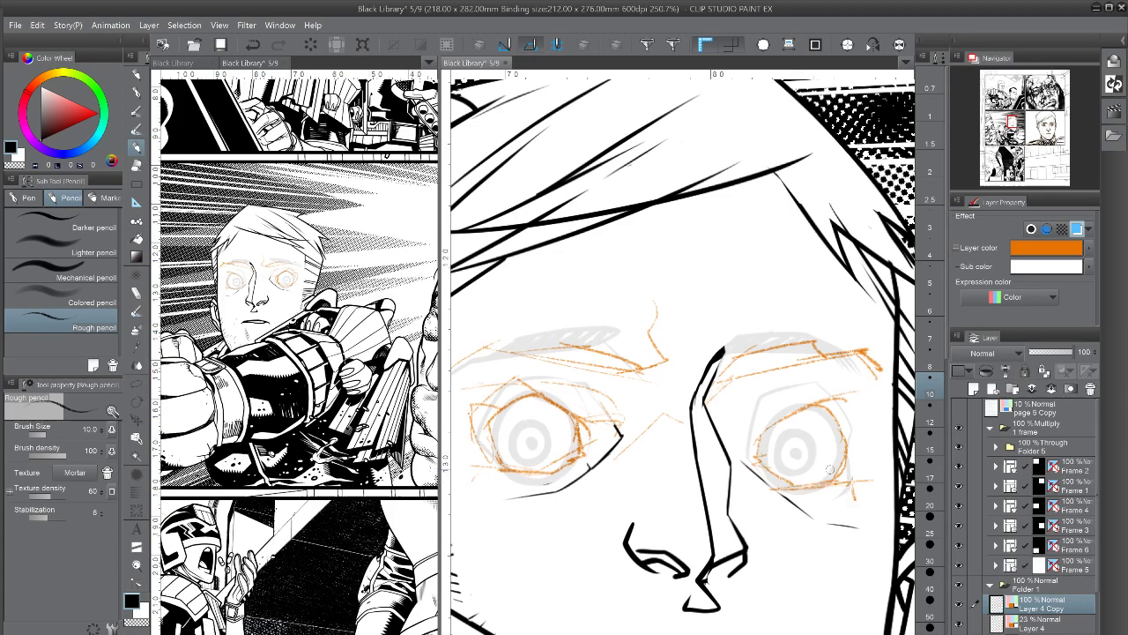
pyautogui.moveTo(818, 446)
pyautogui.mouseDown()
pyautogui.moveTo(740, 461)
pyautogui.moveTo(745, 424)
pyautogui.moveTo(856, 476)
pyautogui.mouseUp()
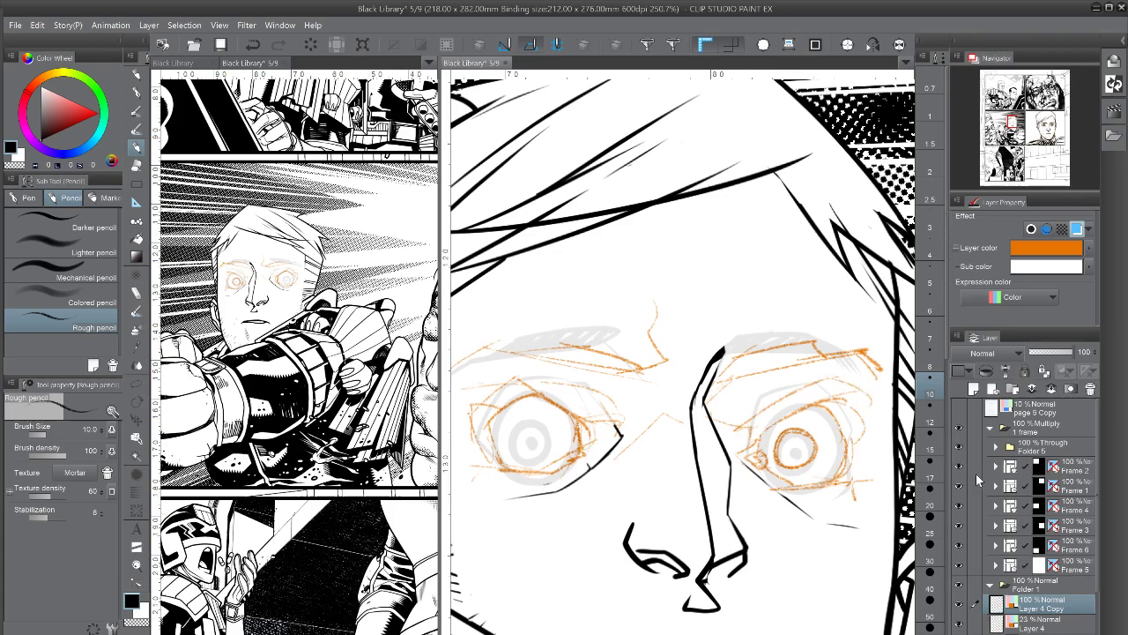
# - Expand Folder 5 and set Layer 32's opacity to 74% after trying full opacity
pyautogui.click(996, 447)
pyautogui.click(1043, 467)
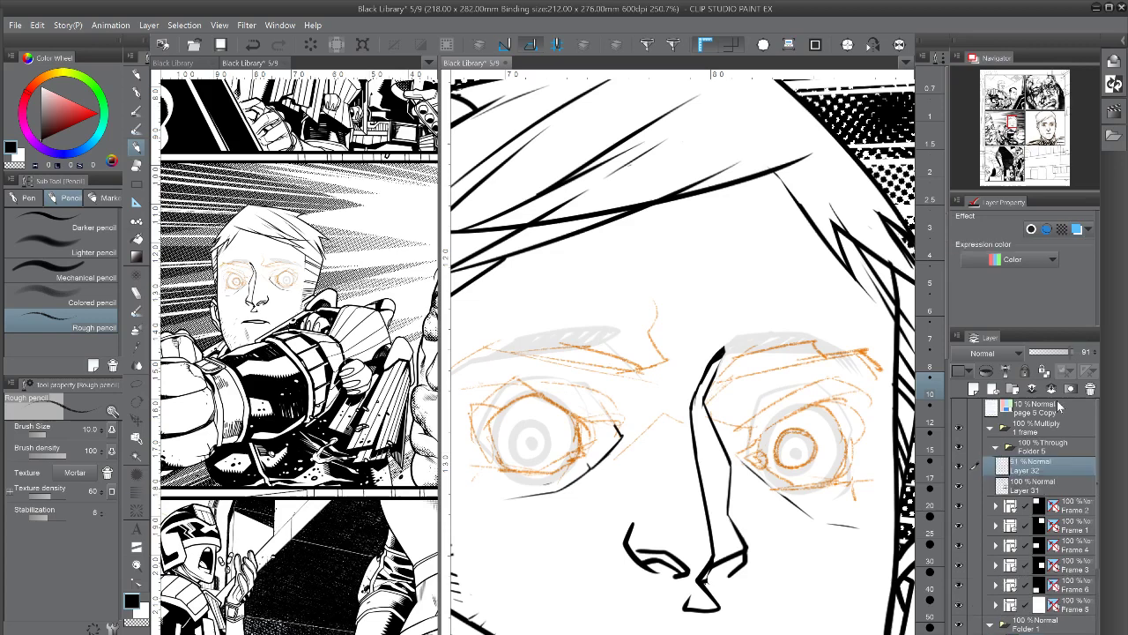
pyautogui.click(1090, 389)
pyautogui.click(973, 389)
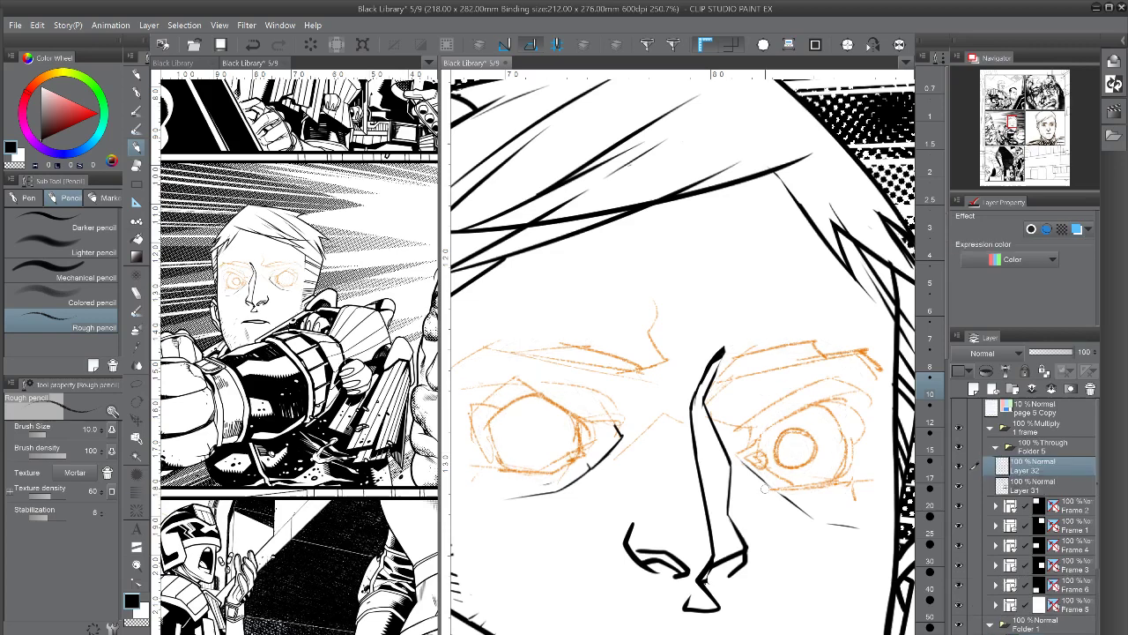
pyautogui.hotkey('ctrl', 'z')
pyautogui.hotkey('ctrl', 'z')
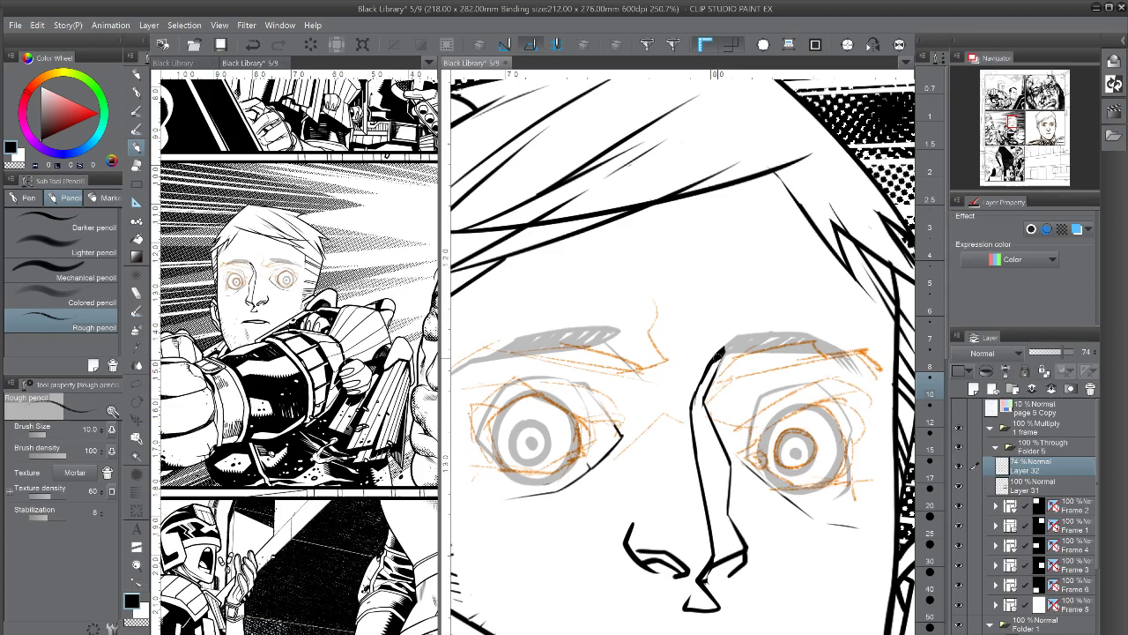
pyautogui.hotkey('ctrl', 'z')
# - Reselect Layer 4 Copy and sketch the missing iris ring and the pupils in the man's eyes
pyautogui.scroll(-1, 1082, 541)
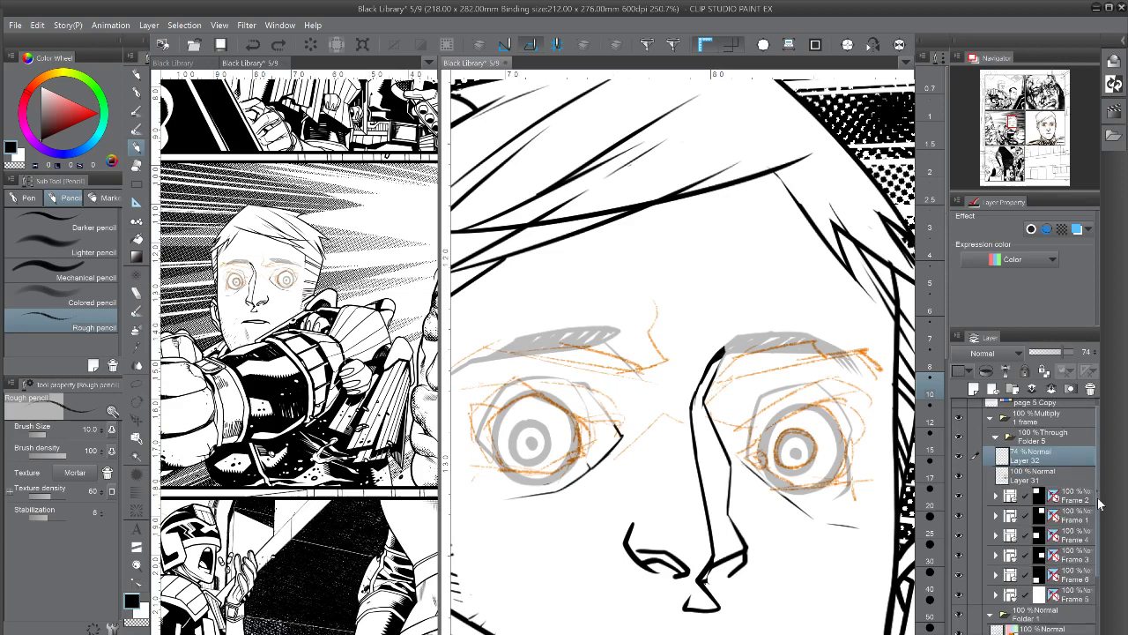
pyautogui.moveTo(1098, 503); pyautogui.dragTo(1098, 523)
pyautogui.click(1043, 607)
pyautogui.moveTo(522, 421); pyautogui.dragTo(531, 420)
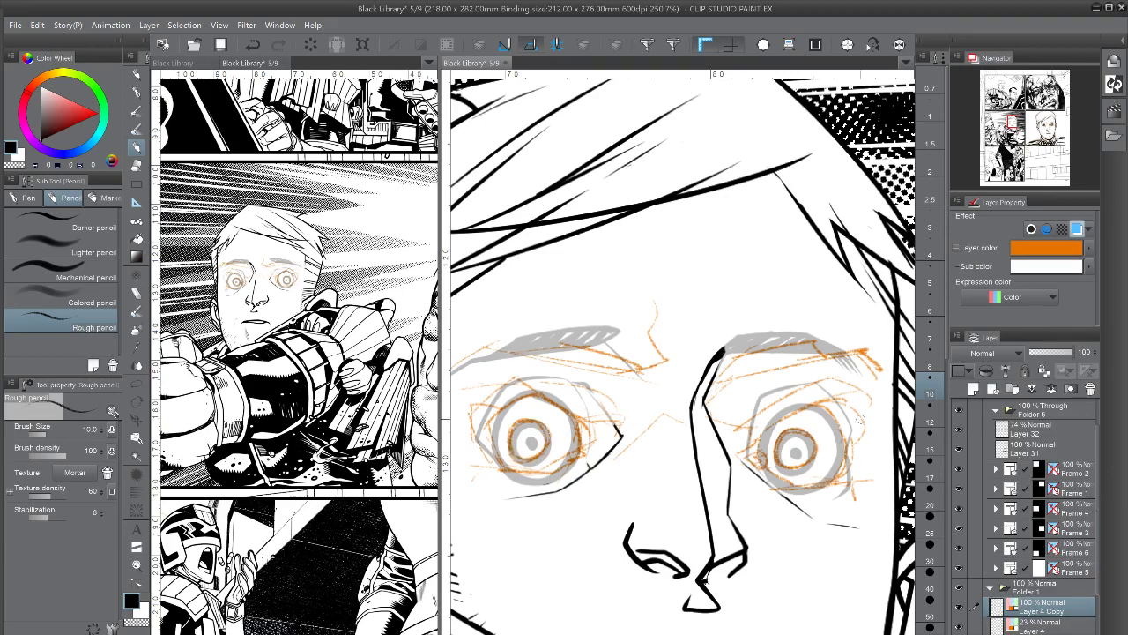
pyautogui.moveTo(796, 432); pyautogui.dragTo(797, 450)
pyautogui.moveTo(530, 438); pyautogui.dragTo(534, 442)
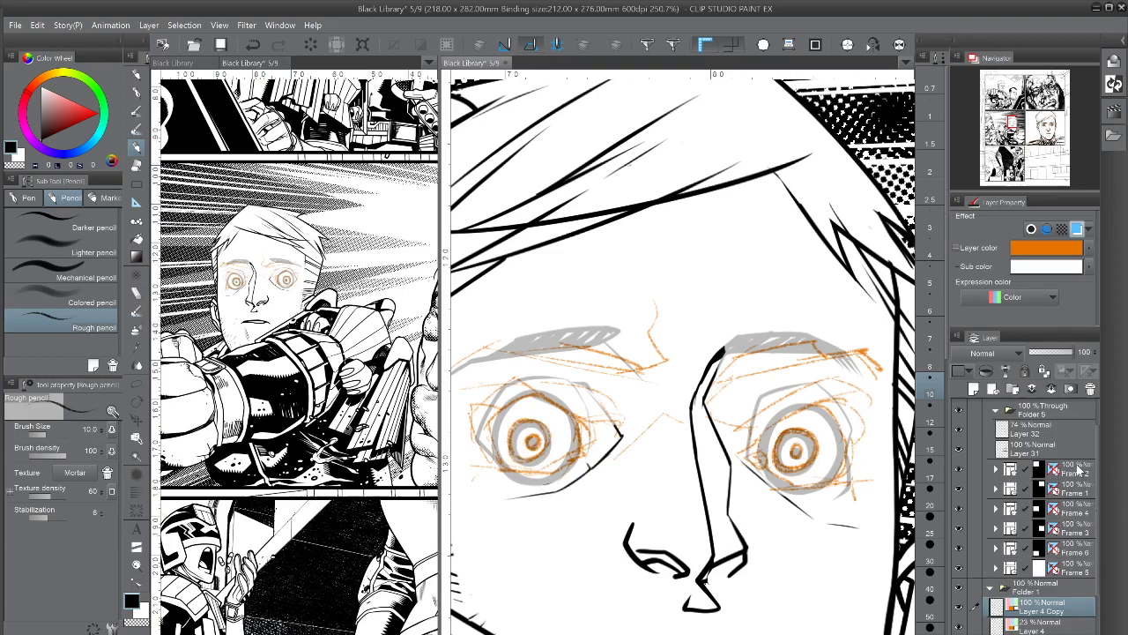
# - Set Layer 32 to 100% opacity and paint out the man's inked mouth with the Turnip pen at size 70
pyautogui.click(1031, 430)
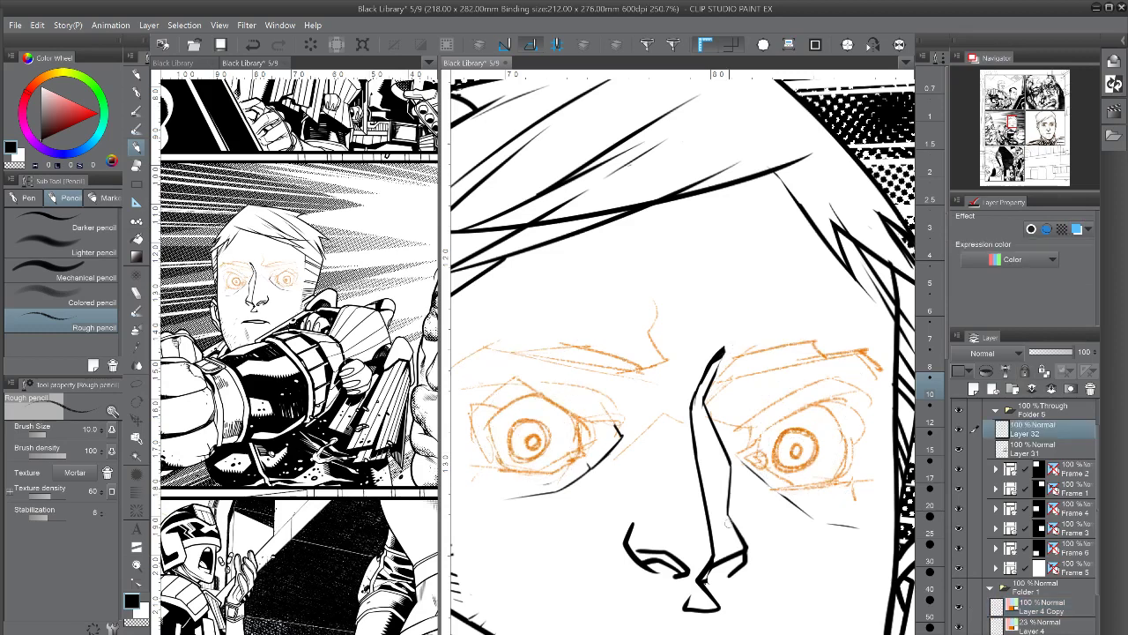
pyautogui.moveTo(729, 523); pyautogui.dragTo(772, 360)
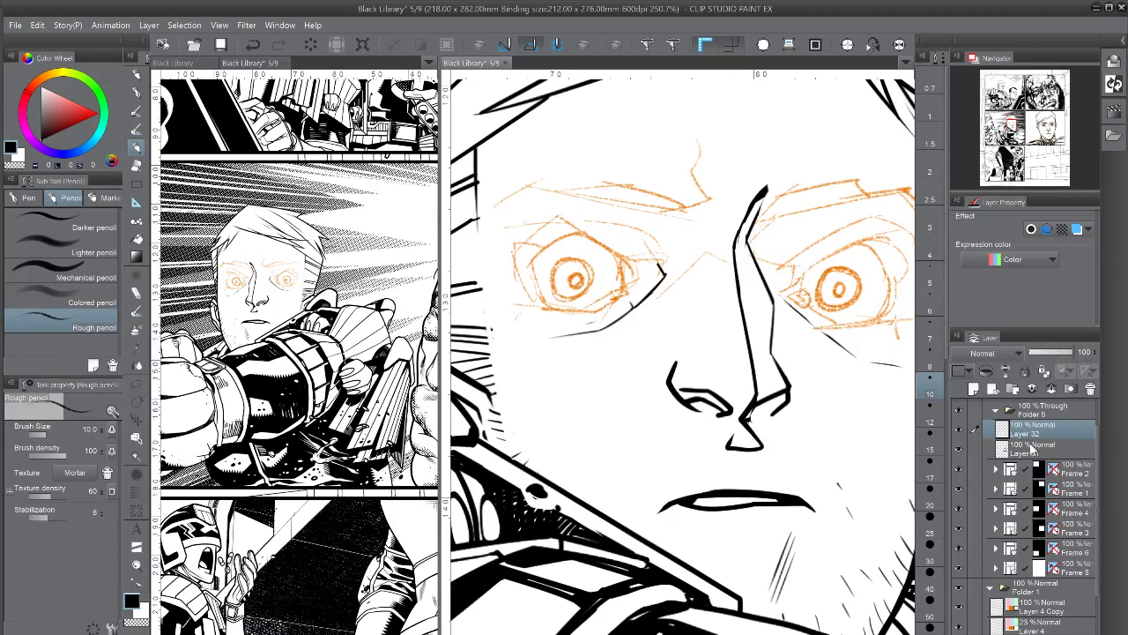
pyautogui.press('p')
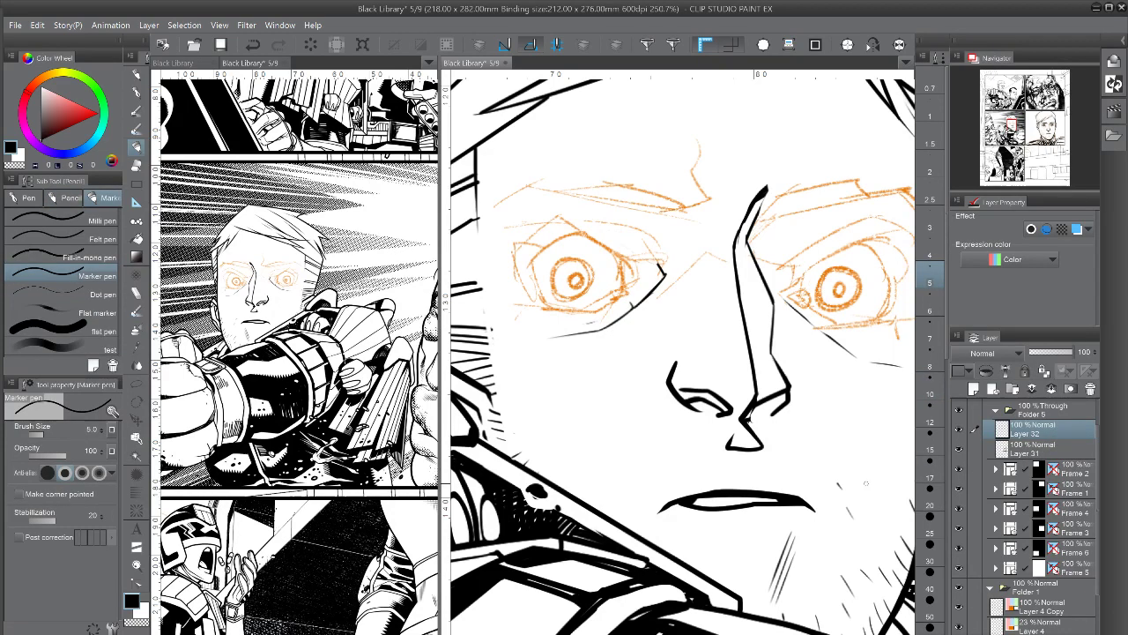
pyautogui.press('p')
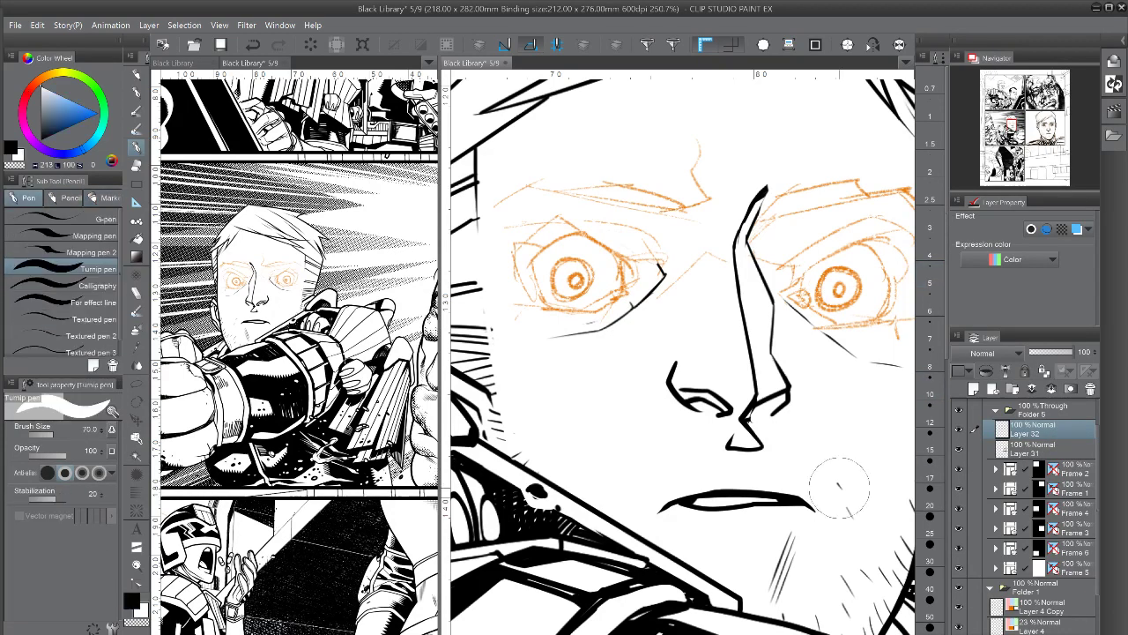
pyautogui.hotkey('ctrl', 'z')
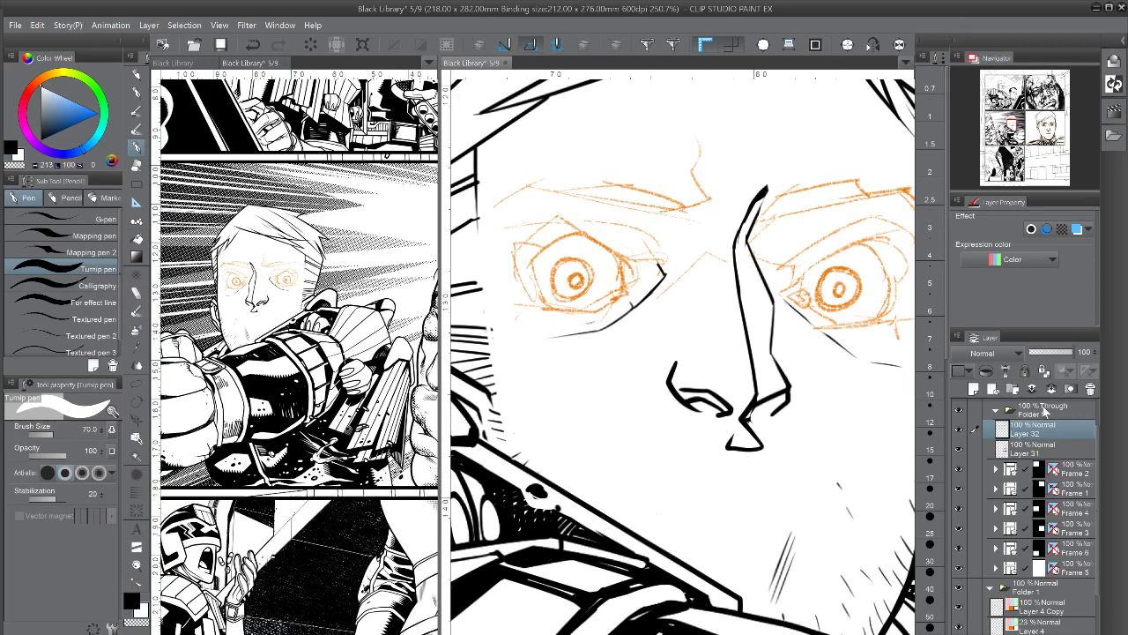
# - Lower Layer 32's opacity to 88%, and set the Rough pencil to size 15 on Layer 4 Copy
pyautogui.click(1067, 353)
pyautogui.click(1042, 607)
pyautogui.click(959, 627)
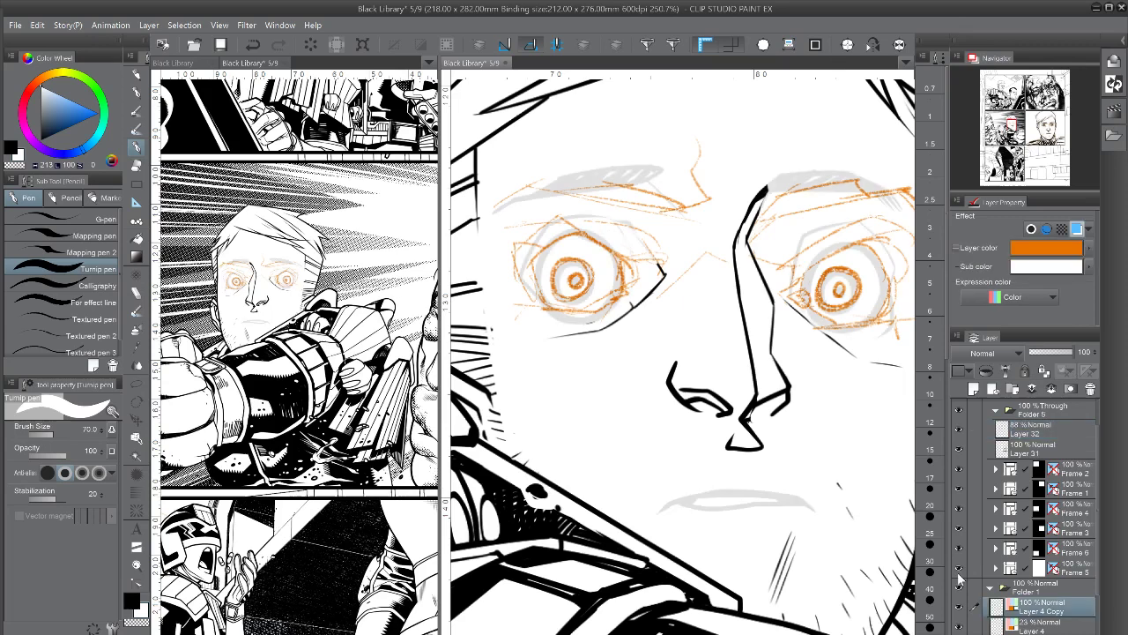
pyautogui.press('p')
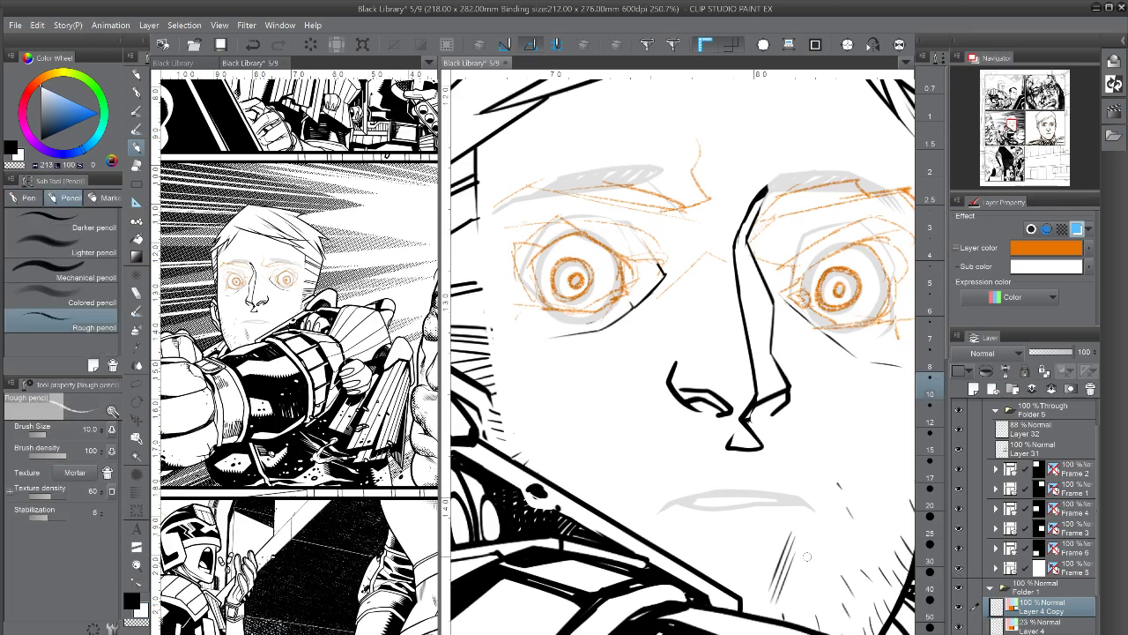
pyautogui.press('c')
pyautogui.press(']')
pyautogui.press(']')
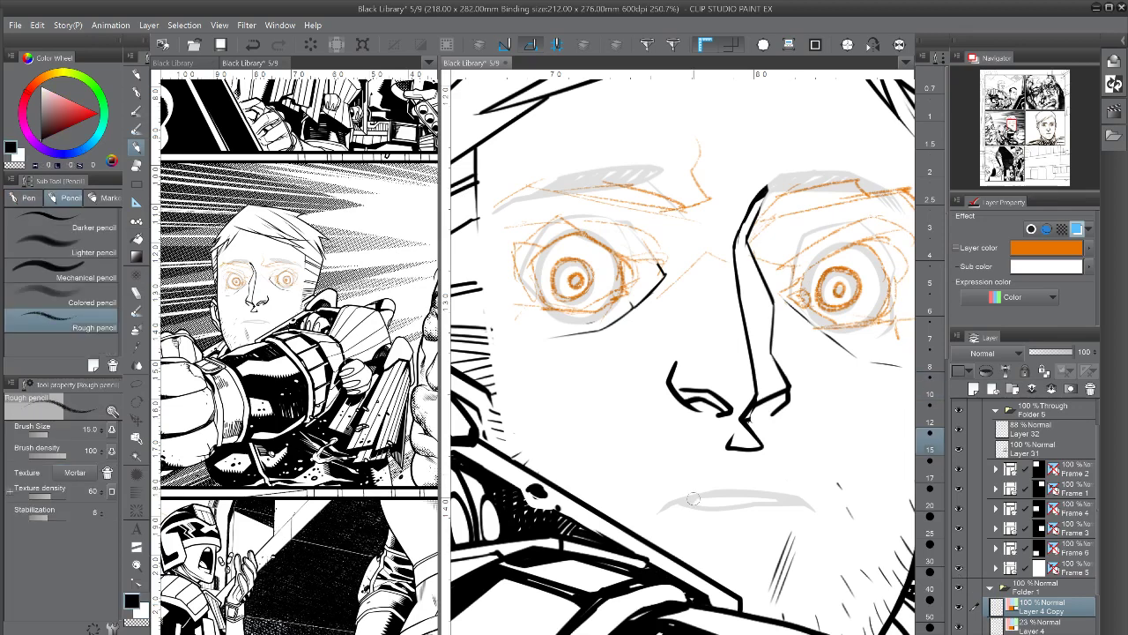
# - Sketch a wider, open grimacing mouth over the faded lips, undoing the first narrower attempt
pyautogui.moveTo(650, 509)
pyautogui.mouseDown()
pyautogui.moveTo(815, 474)
pyautogui.moveTo(831, 485)
pyautogui.moveTo(725, 506)
pyautogui.moveTo(813, 499)
pyautogui.mouseUp()
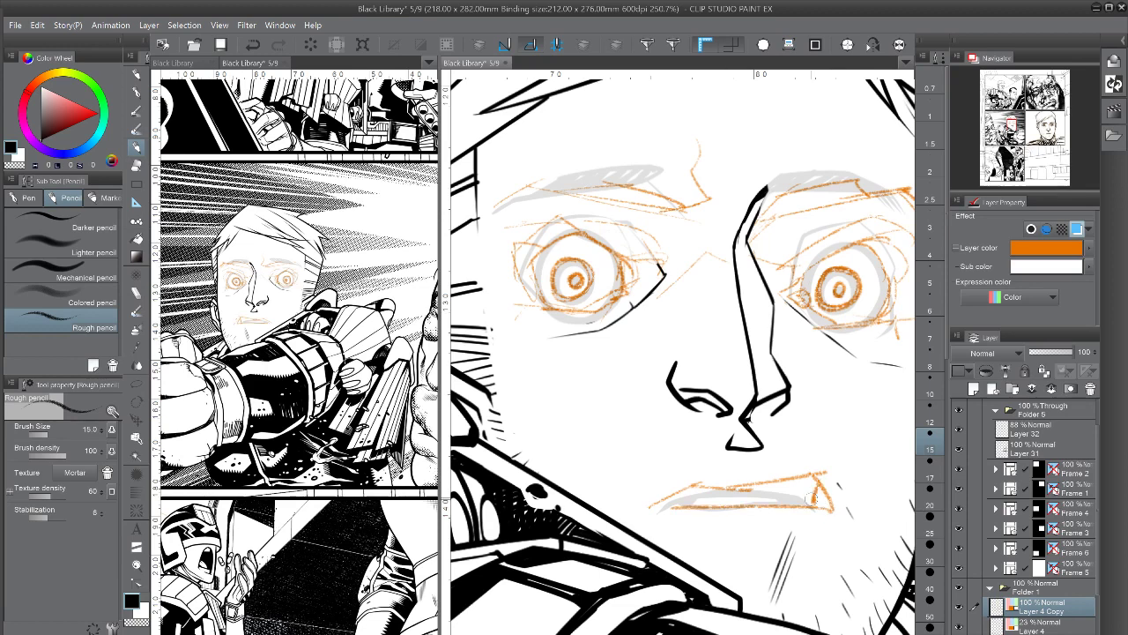
pyautogui.hotkey('ctrl', 'z')
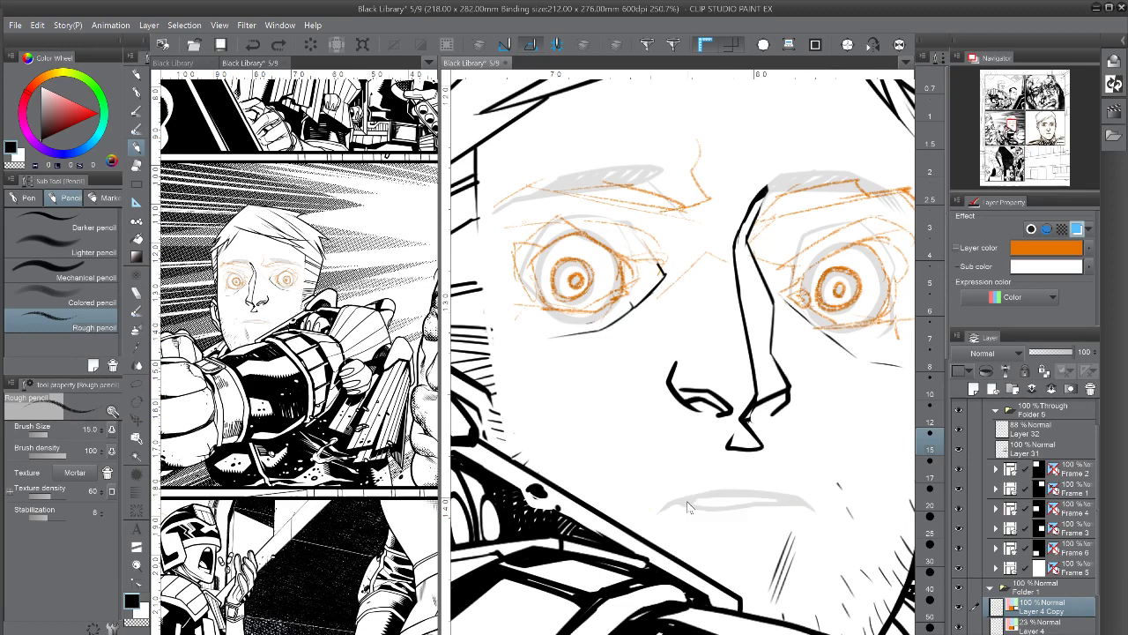
pyautogui.moveTo(624, 523); pyautogui.dragTo(846, 520)
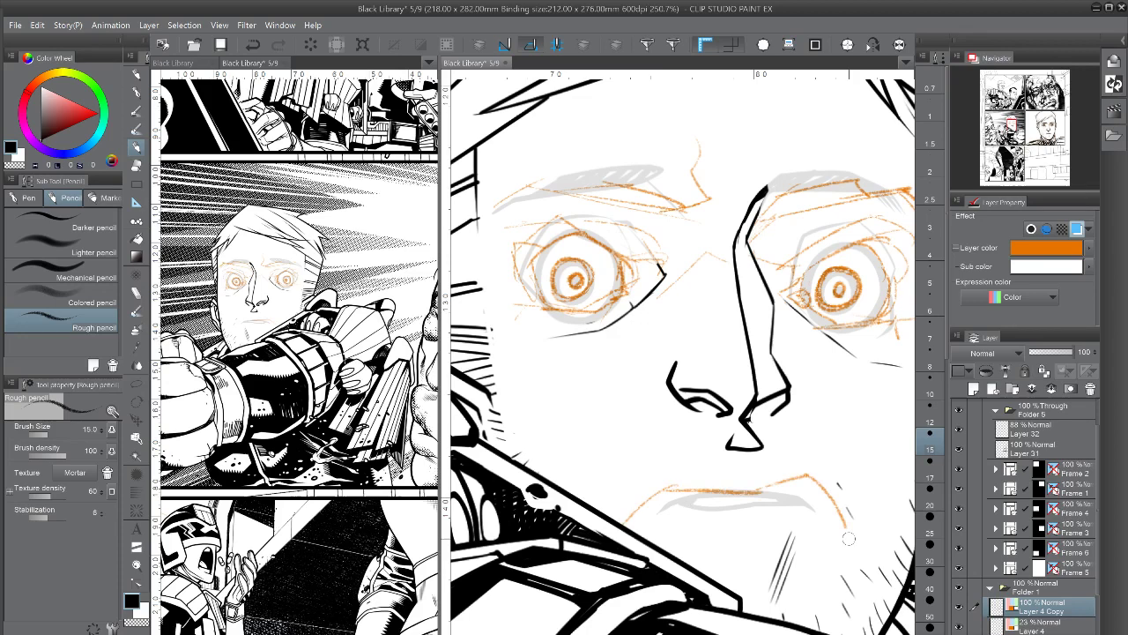
pyautogui.moveTo(659, 549); pyautogui.dragTo(853, 556)
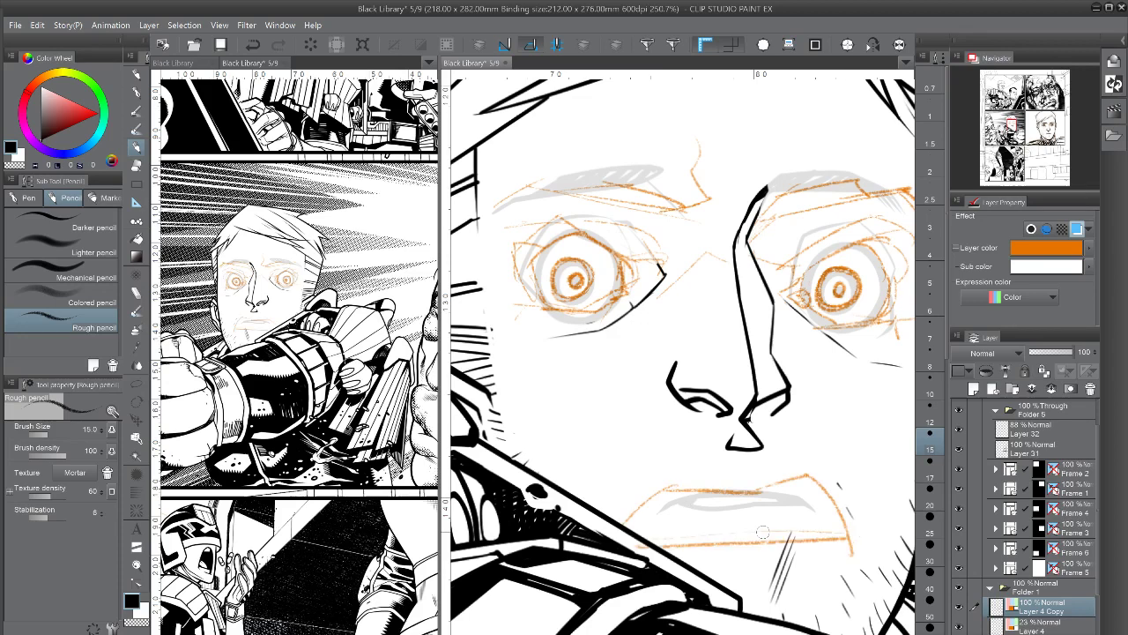
pyautogui.moveTo(640, 524); pyautogui.dragTo(832, 534)
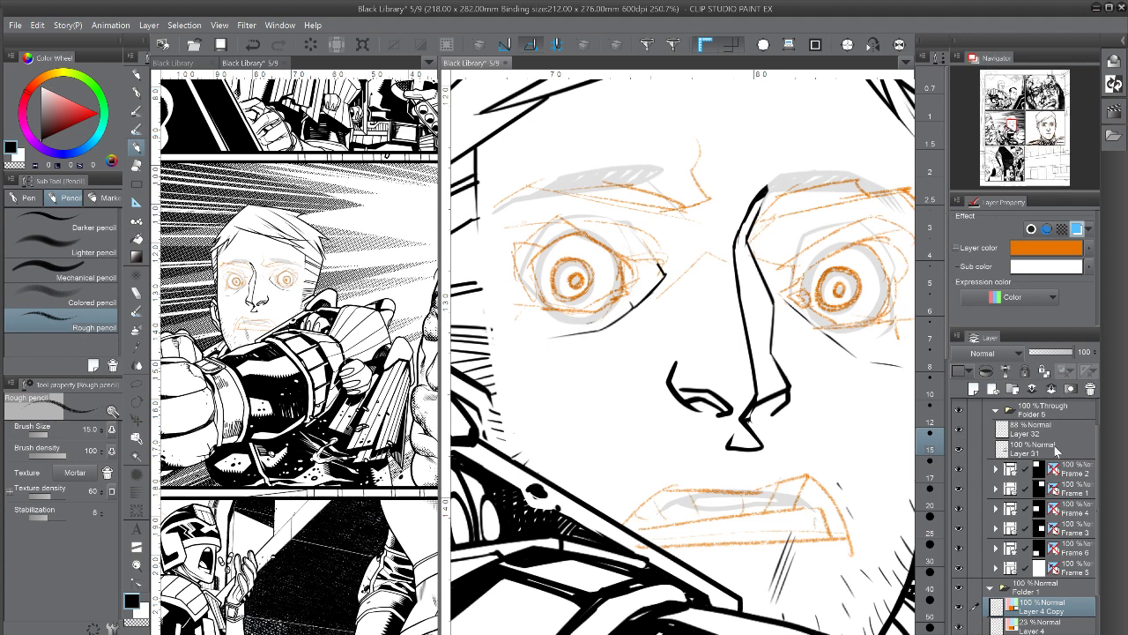
# - Set Layer 32's opacity to 100% and compare the re-sketched face with the rest of the page and the neighbouring close-up
pyautogui.click(1036, 429)
pyautogui.scroll(-5, 762, 497)
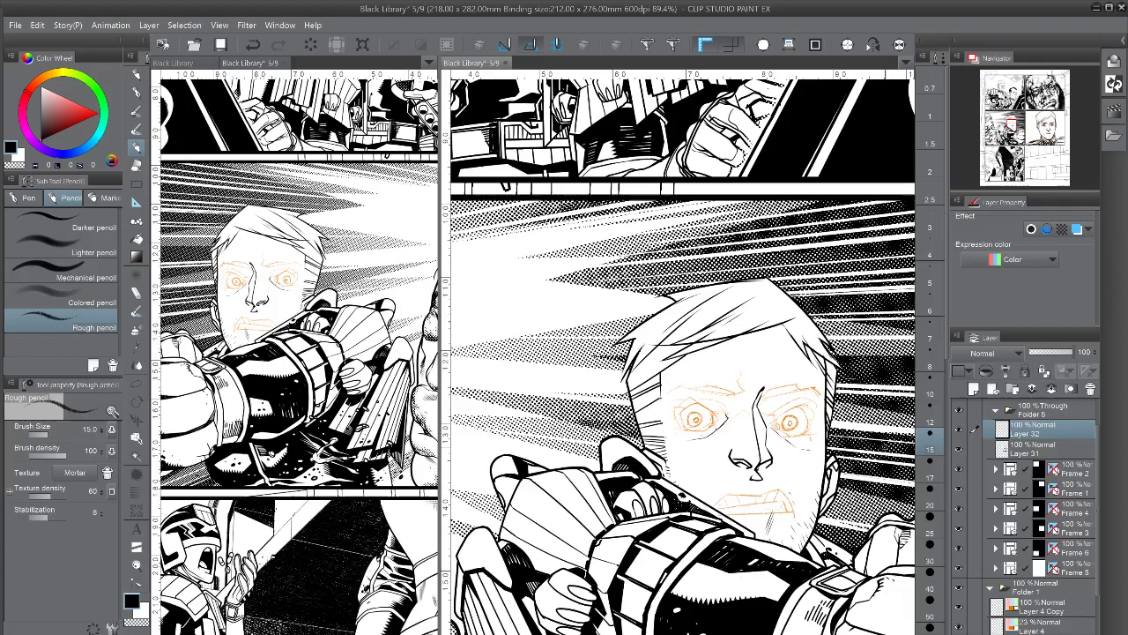
pyautogui.scroll(-4, 682, 449)
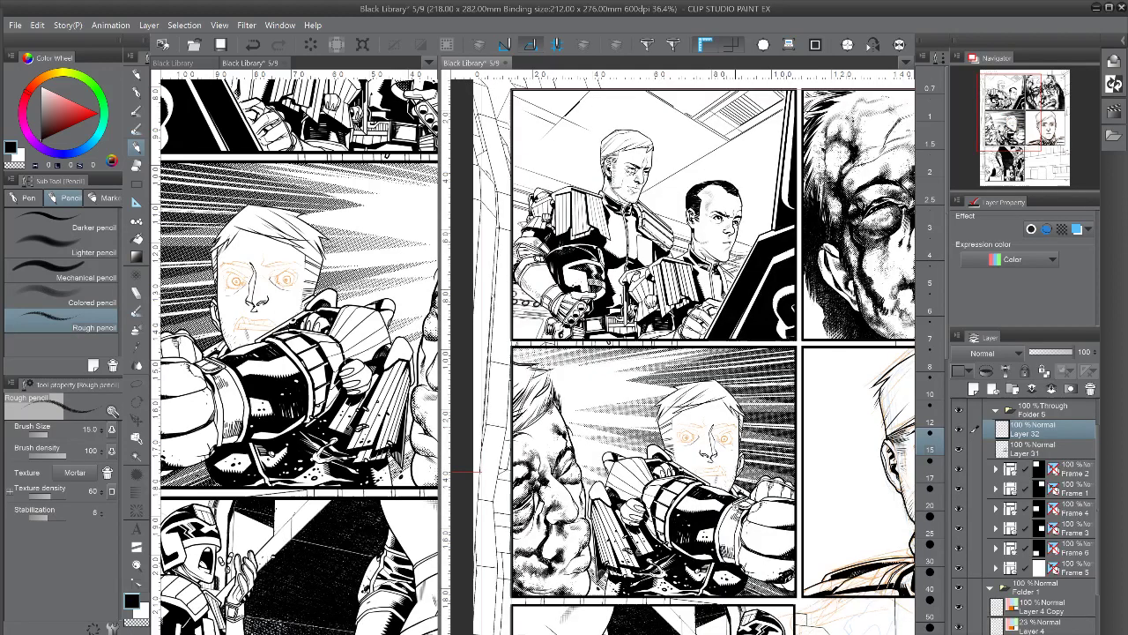
pyautogui.scroll(2, 737, 505)
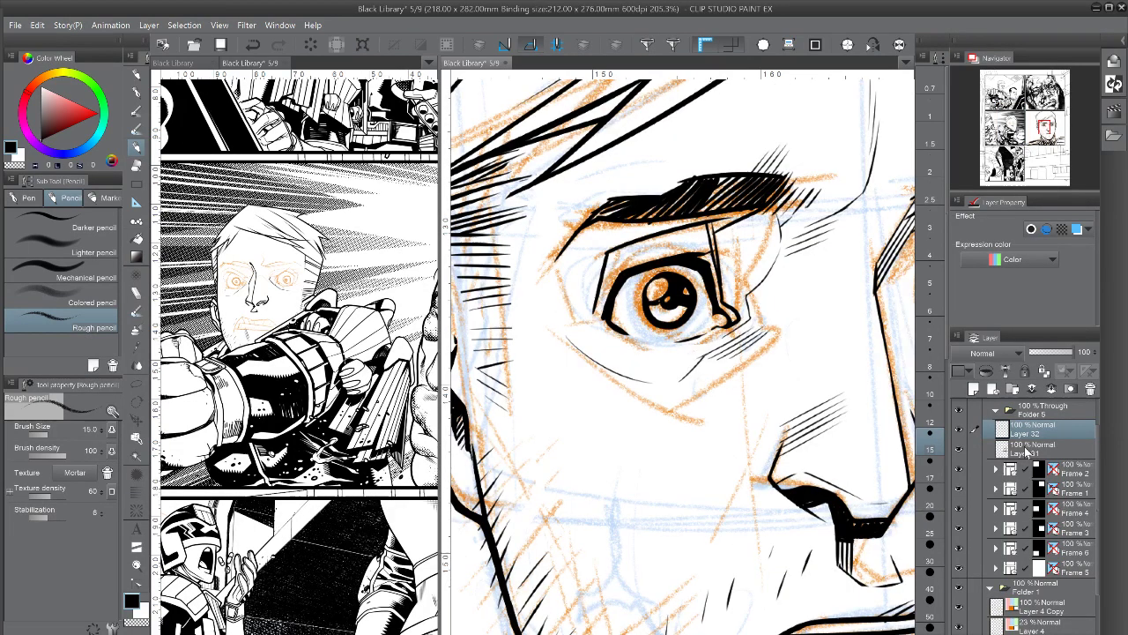
# - Lasso the iris of the left-hand eye in the inked close-up and copy and paste it onto its own layer
pyautogui.click(1026, 451)
pyautogui.press('m')
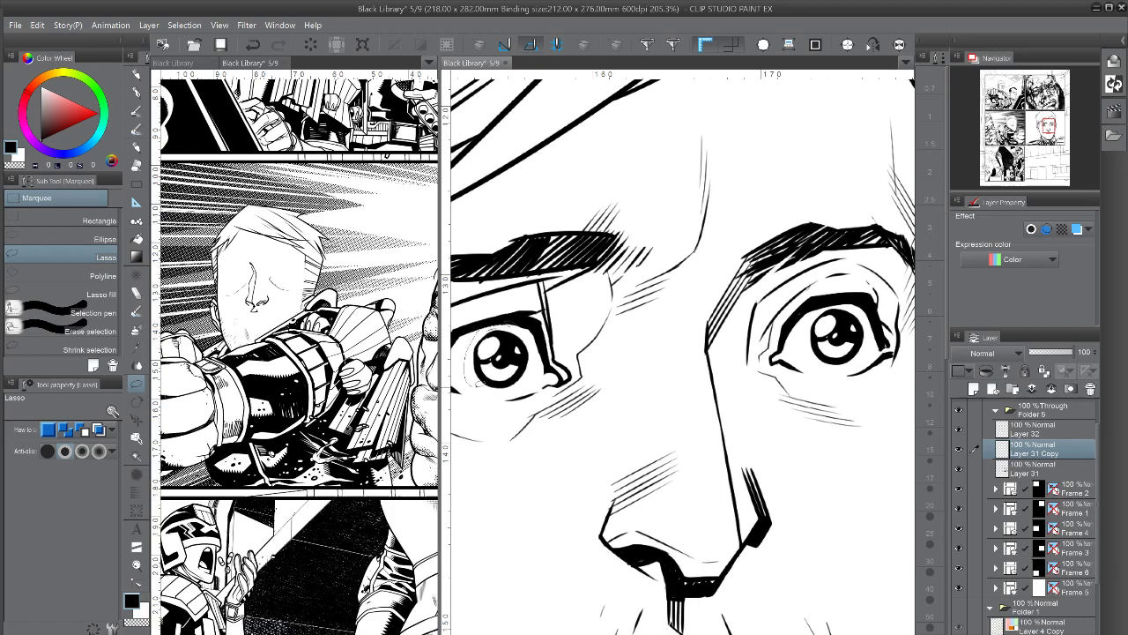
pyautogui.moveTo(479, 384); pyautogui.dragTo(537, 363)
pyautogui.hotkey('ctrl', 'c')
pyautogui.hotkey('ctrl', 'v')
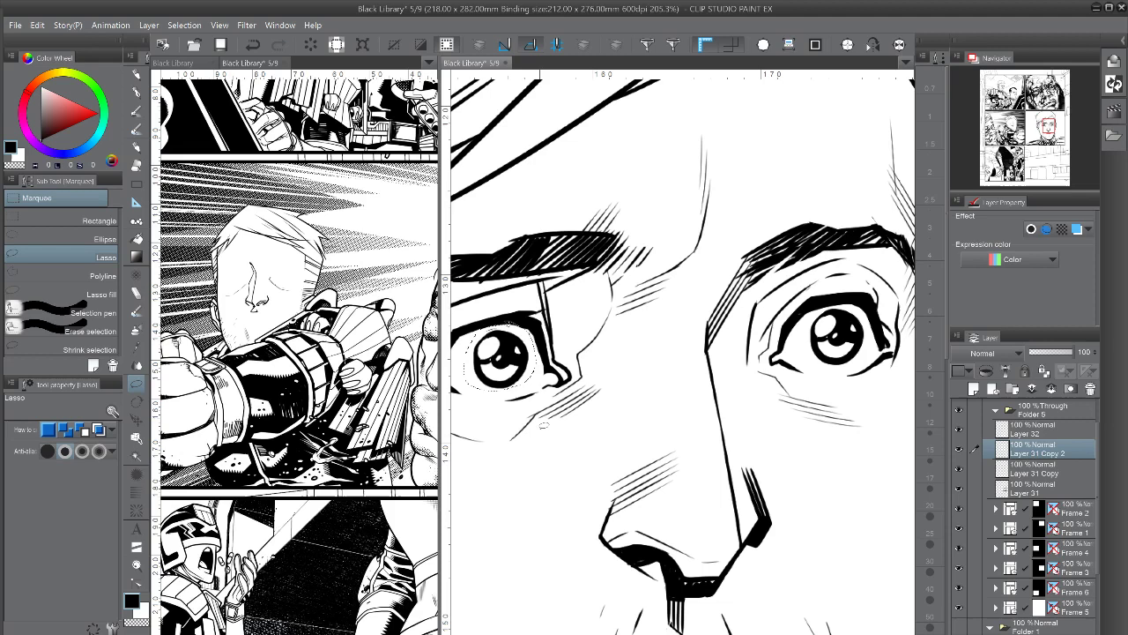
pyautogui.hotkey('ctrl', 't')
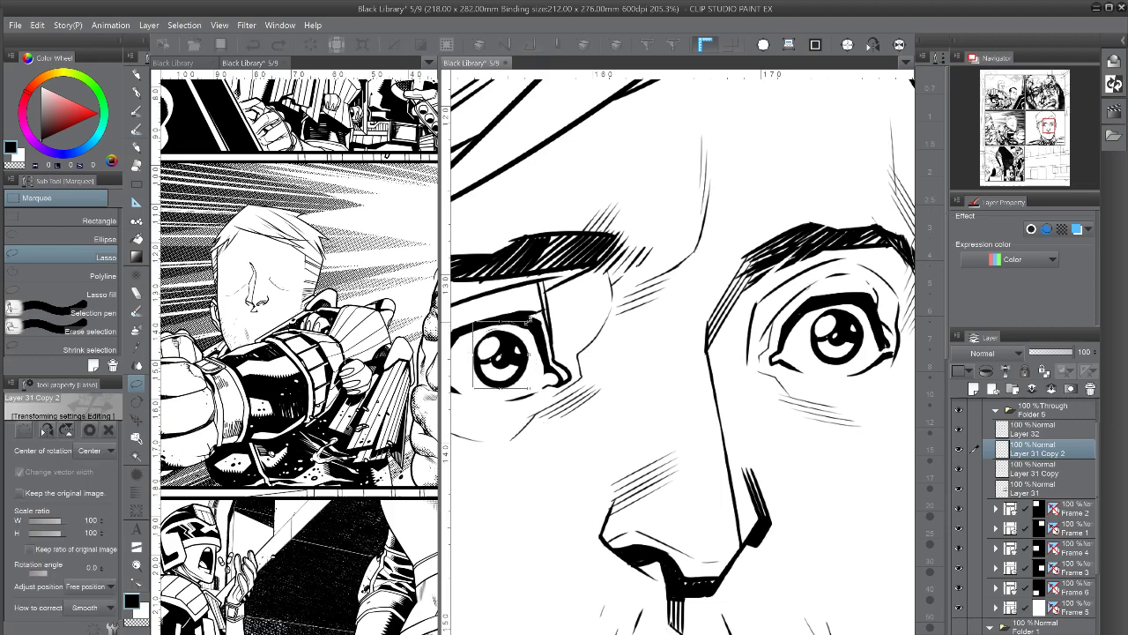
pyautogui.moveTo(530, 321); pyautogui.dragTo(521, 330)
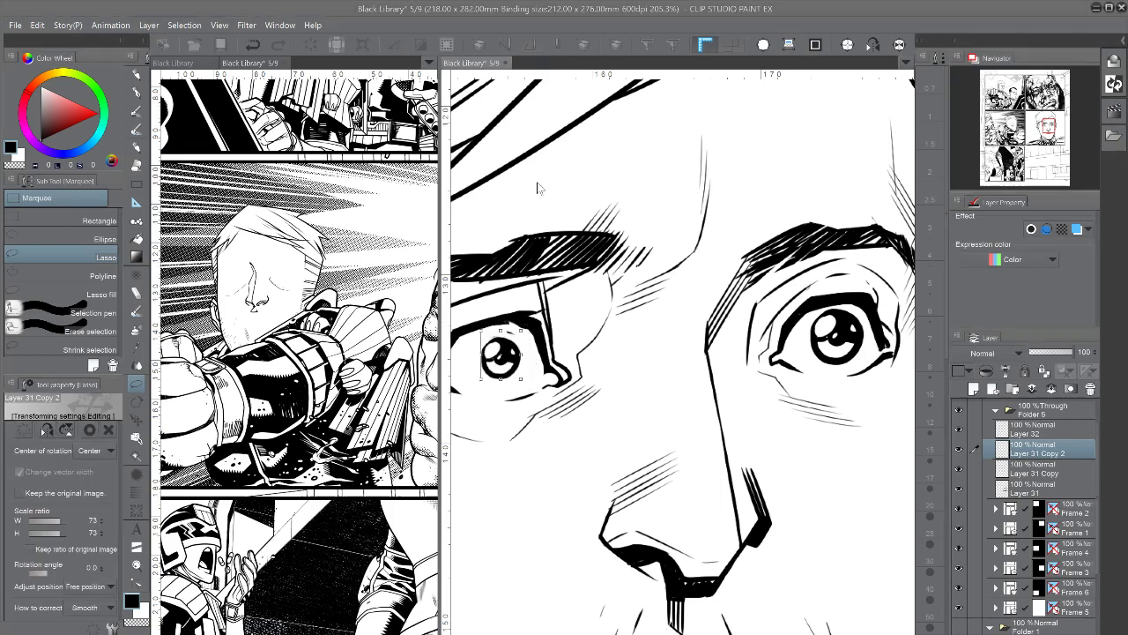
pyautogui.press('Escape')
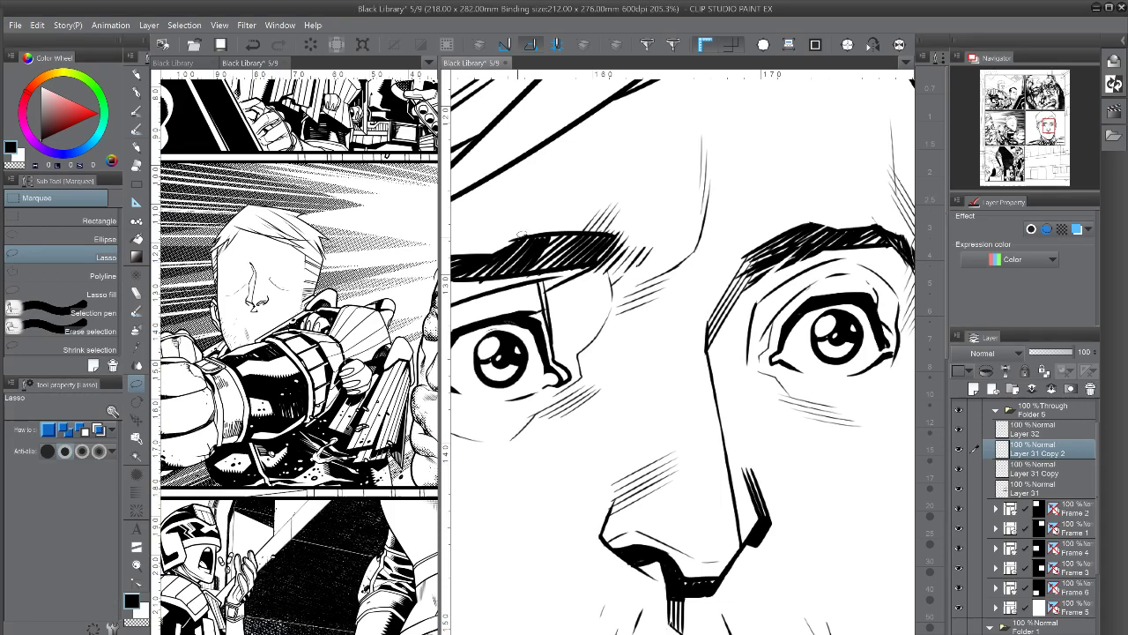
# - Scale the pasted iris of the left-hand eye in the close-up to 83% and position it within the eye
pyautogui.moveTo(401, 383); pyautogui.dragTo(749, 374)
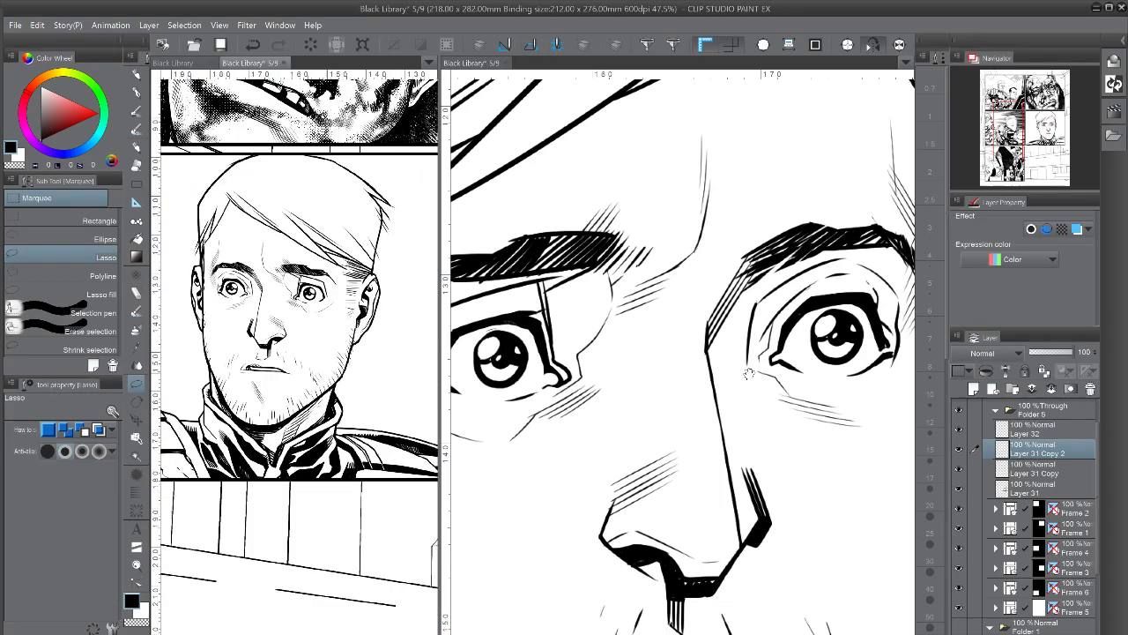
pyautogui.moveTo(602, 444); pyautogui.dragTo(694, 437)
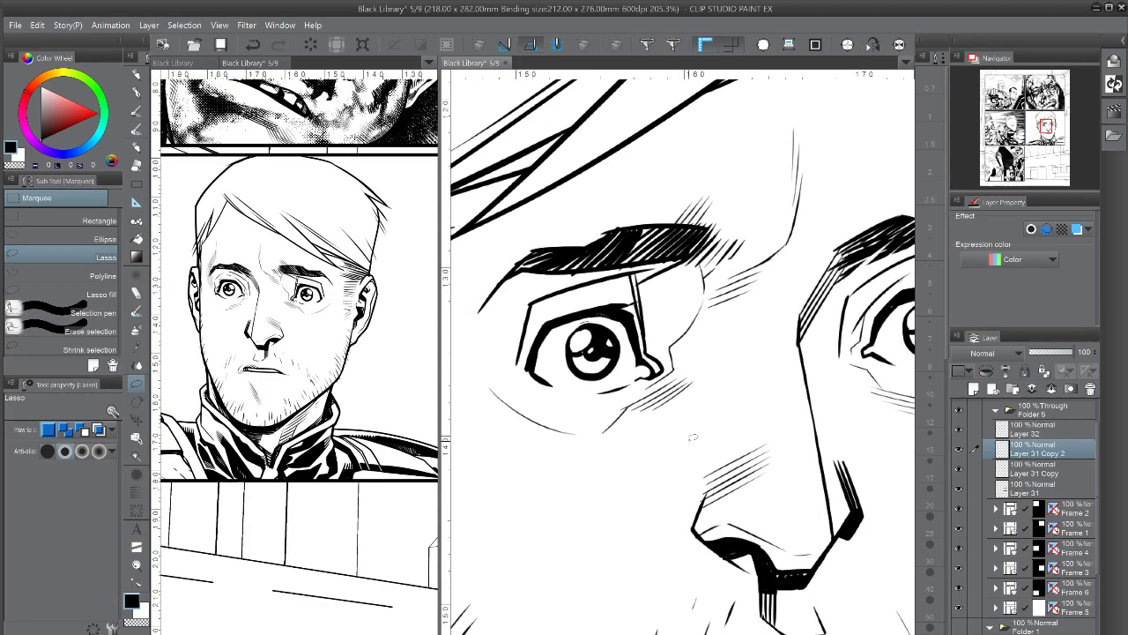
pyautogui.hotkey('ctrl', 't')
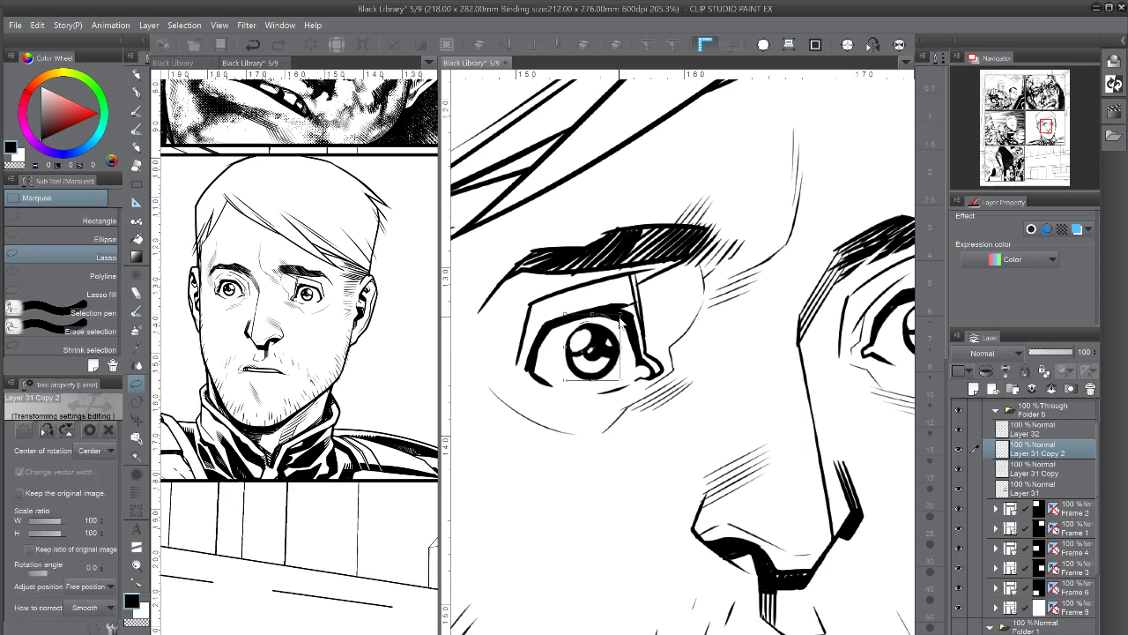
pyautogui.moveTo(619, 316); pyautogui.dragTo(624, 304)
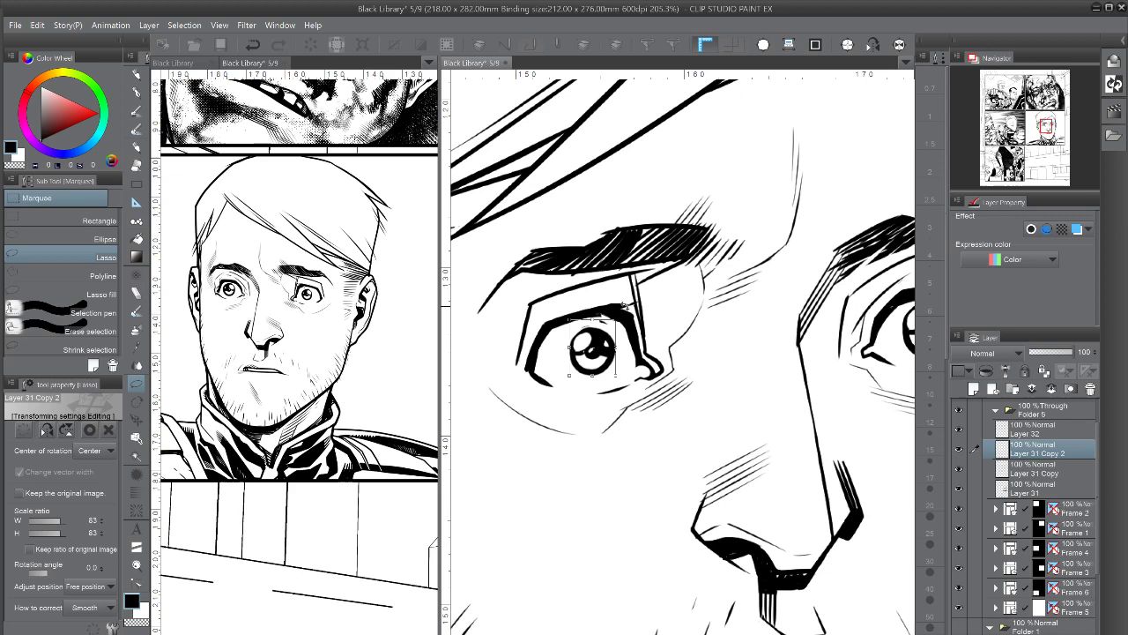
pyautogui.moveTo(608, 363); pyautogui.dragTo(608, 364)
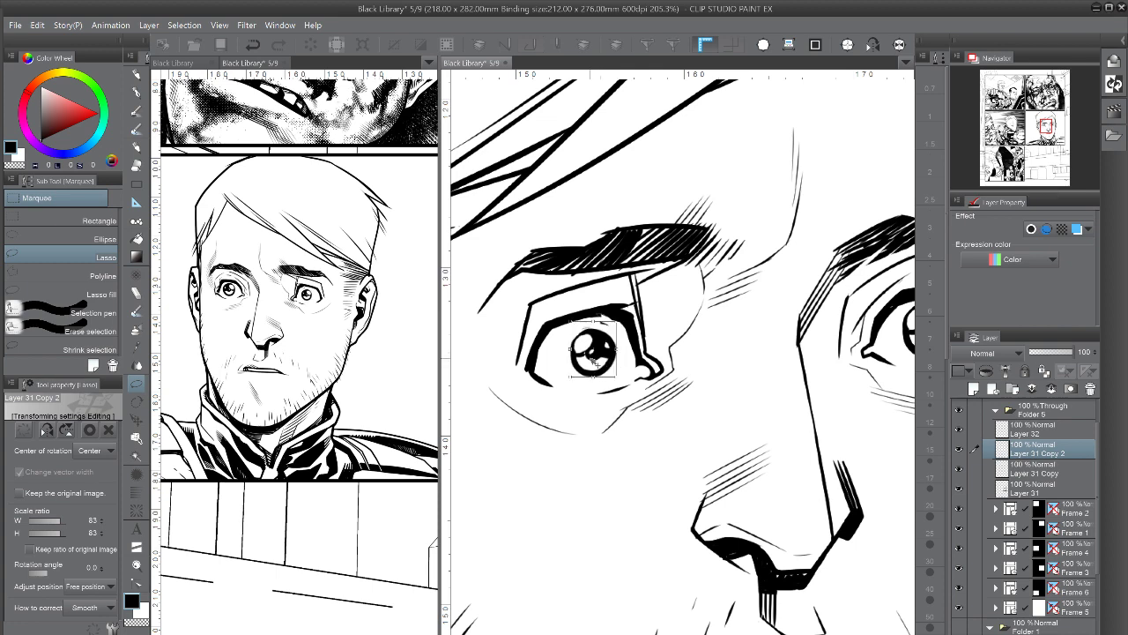
pyautogui.press('Return')
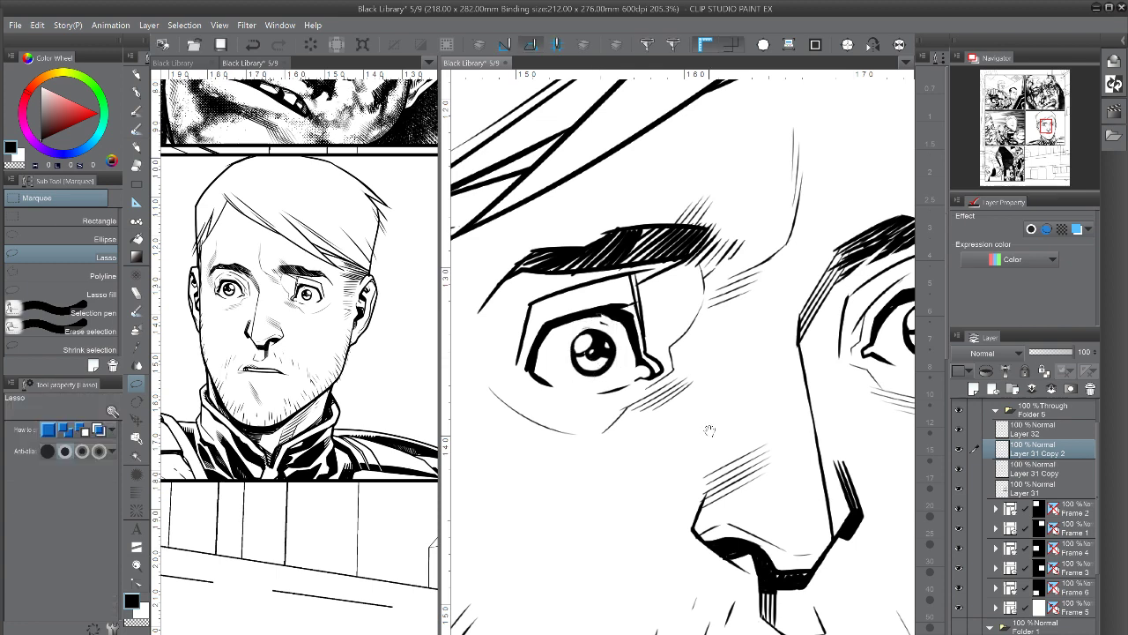
# - Lasso the right-hand eye's iris on Layer 31 Copy, scale it to 84% and nudge it slightly down and to the right
pyautogui.moveTo(709, 429); pyautogui.dragTo(560, 442)
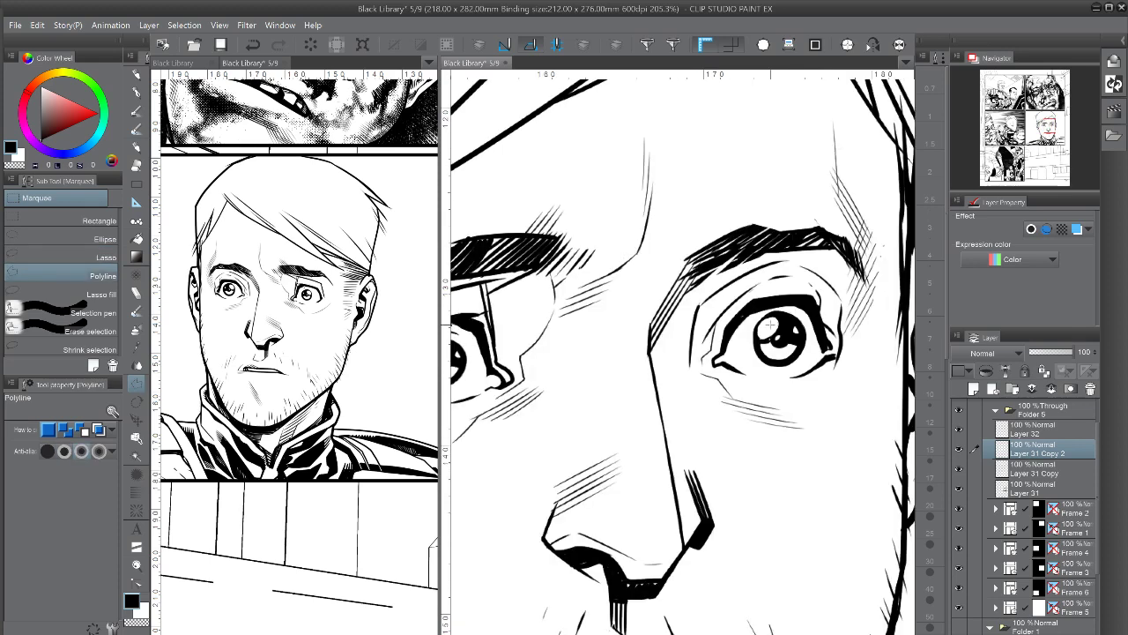
pyautogui.press('m')
pyautogui.moveTo(774, 307)
pyautogui.mouseDown()
pyautogui.moveTo(755, 321)
pyautogui.moveTo(816, 332)
pyautogui.mouseUp()
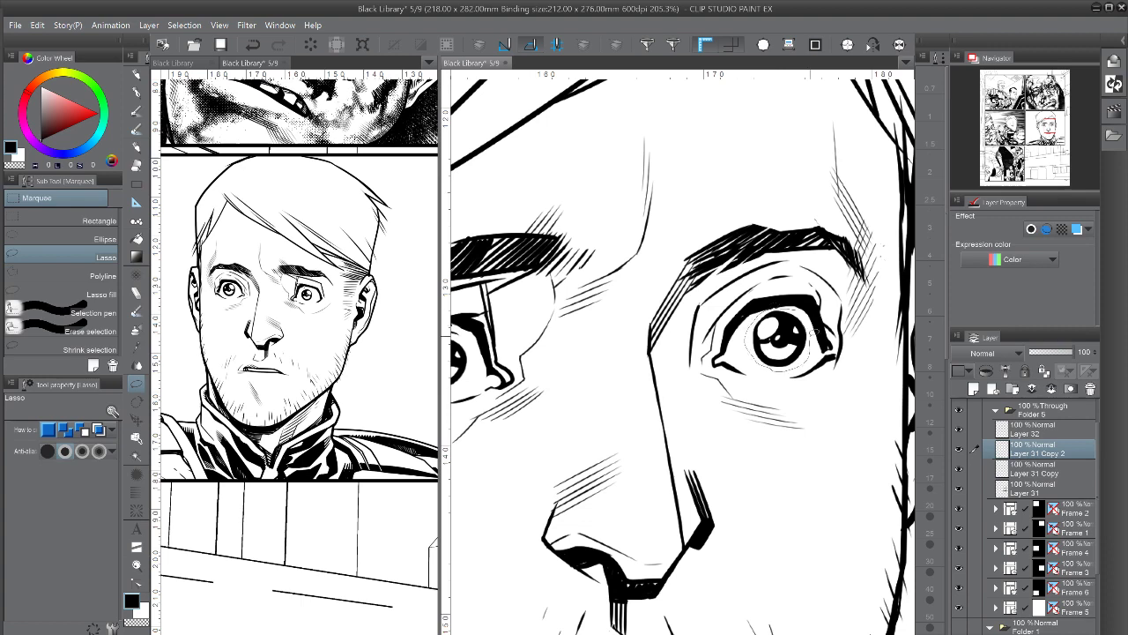
pyautogui.click(1040, 468)
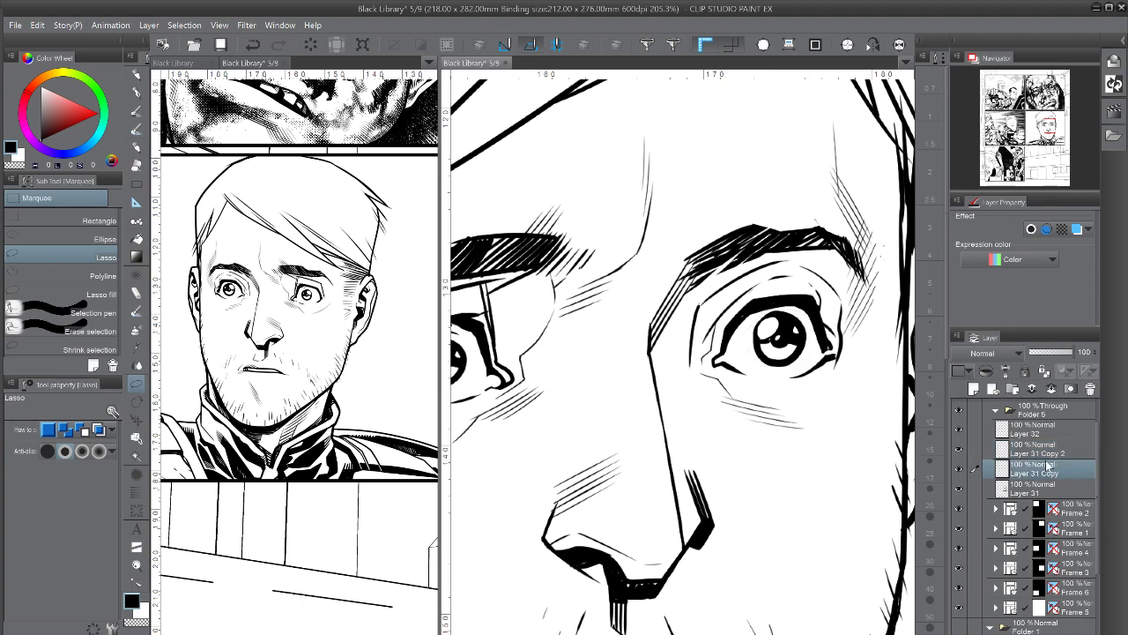
pyautogui.hotkey('ctrl', 't')
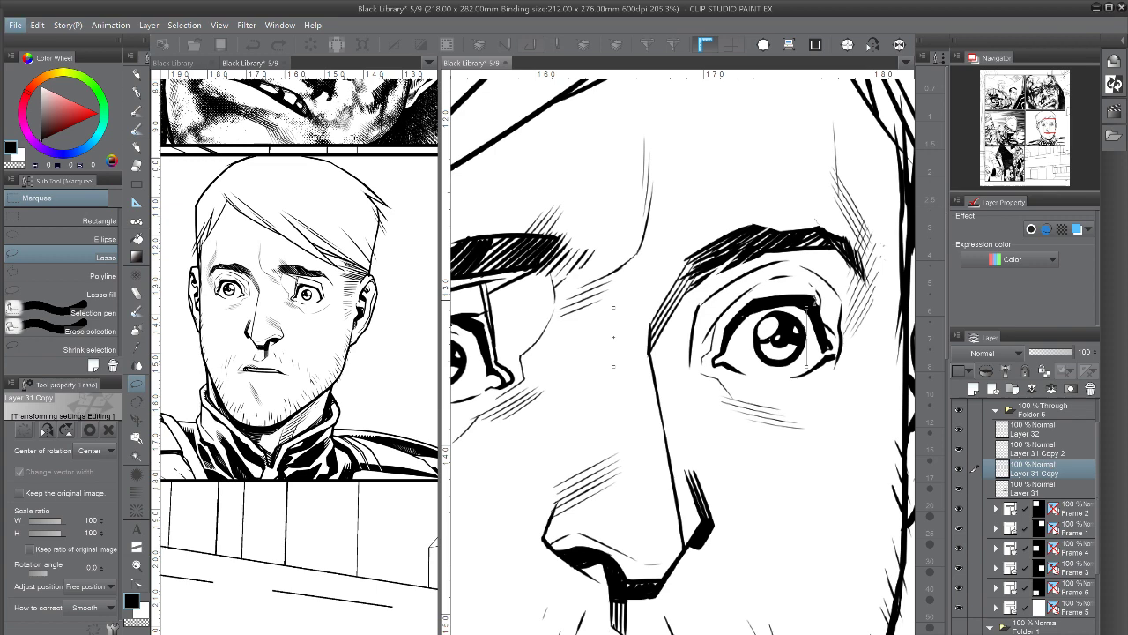
pyautogui.press('Escape')
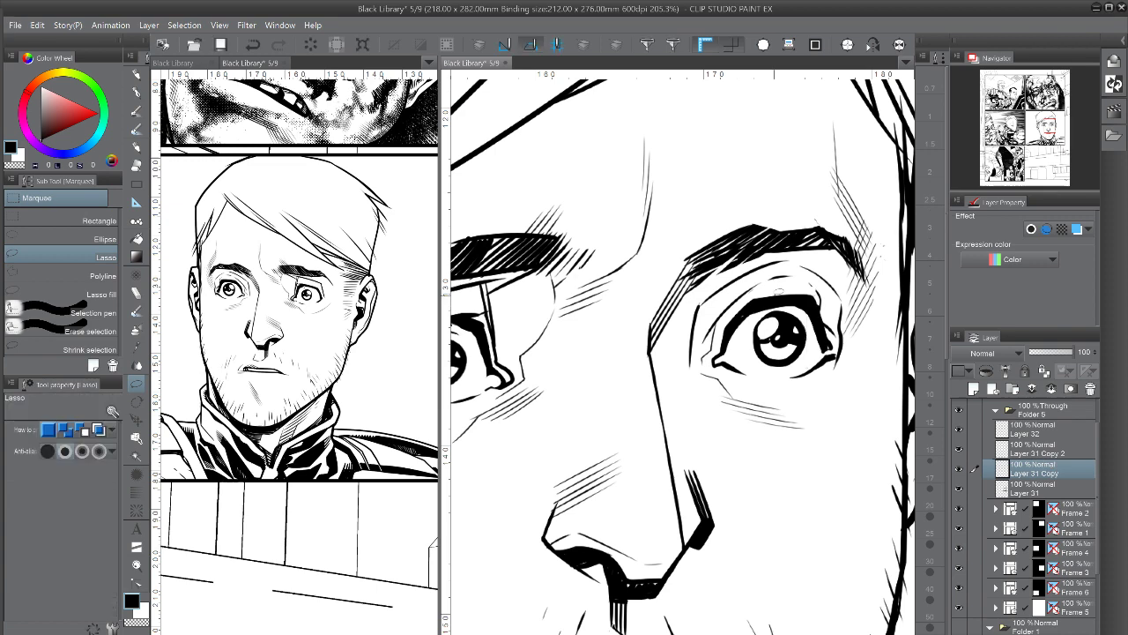
pyautogui.moveTo(777, 289); pyautogui.dragTo(784, 368)
pyautogui.hotkey('ctrl', 't')
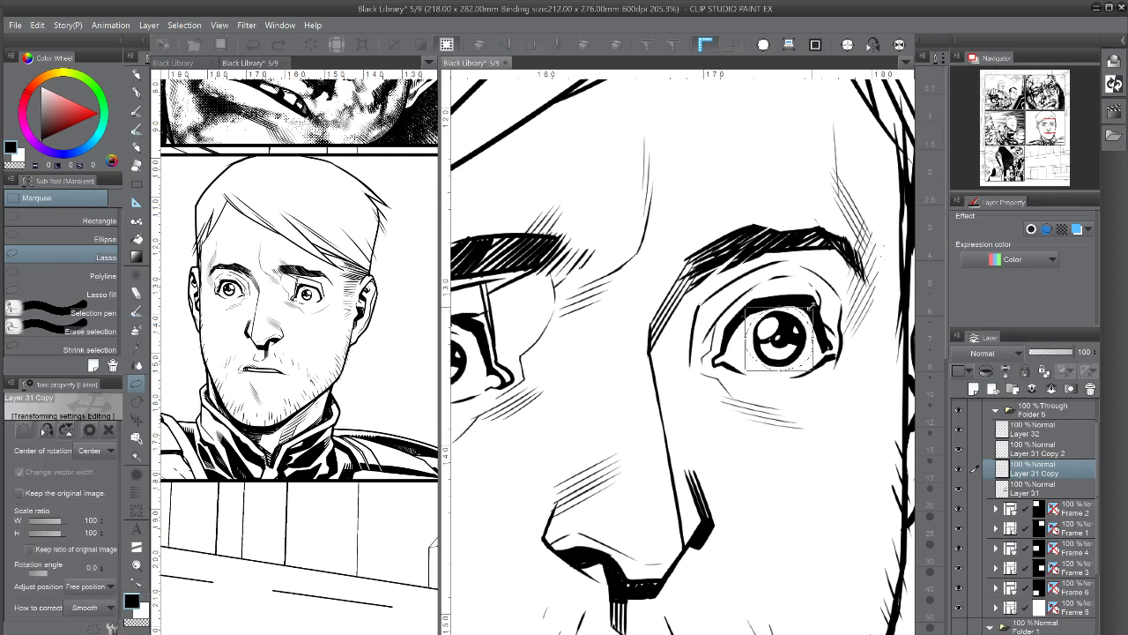
pyautogui.moveTo(810, 304); pyautogui.dragTo(806, 314)
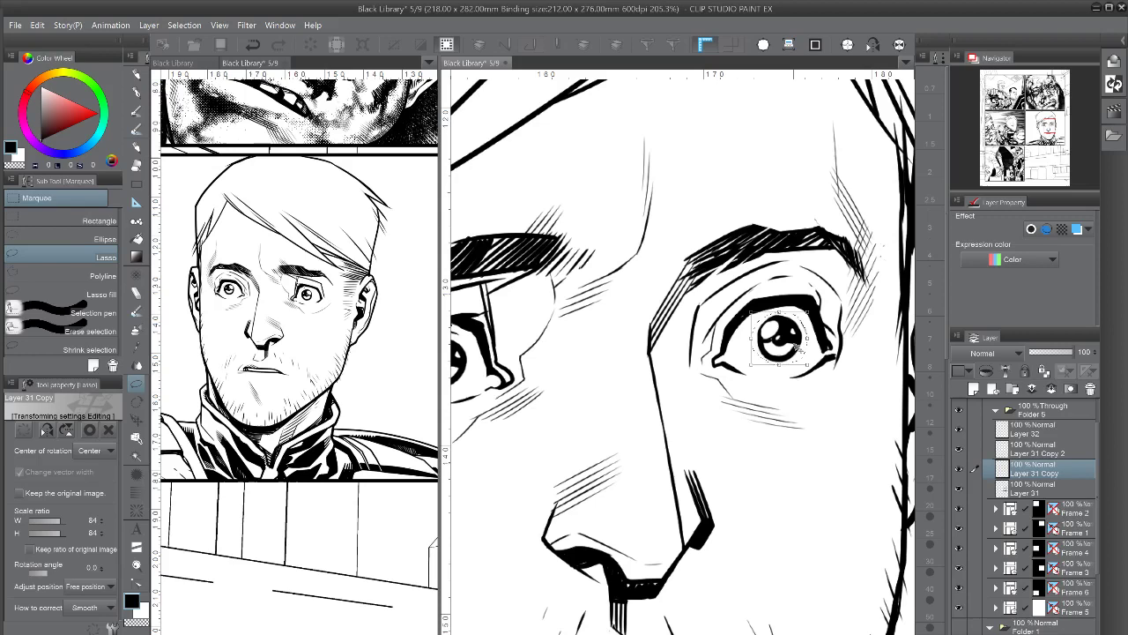
pyautogui.moveTo(787, 344); pyautogui.dragTo(790, 349)
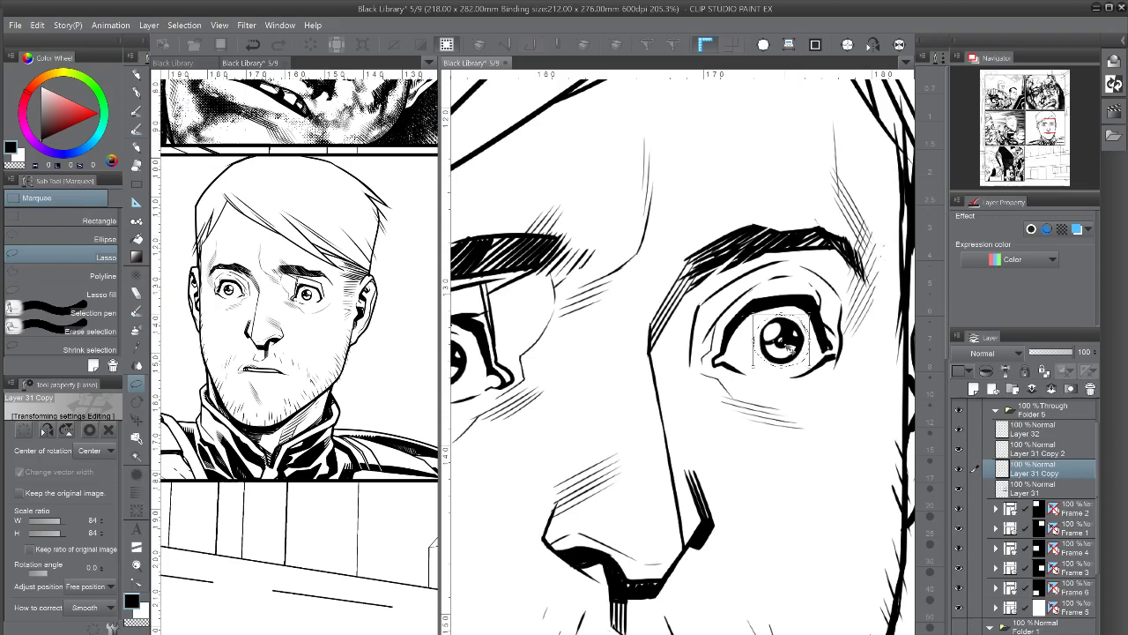
pyautogui.press('Return')
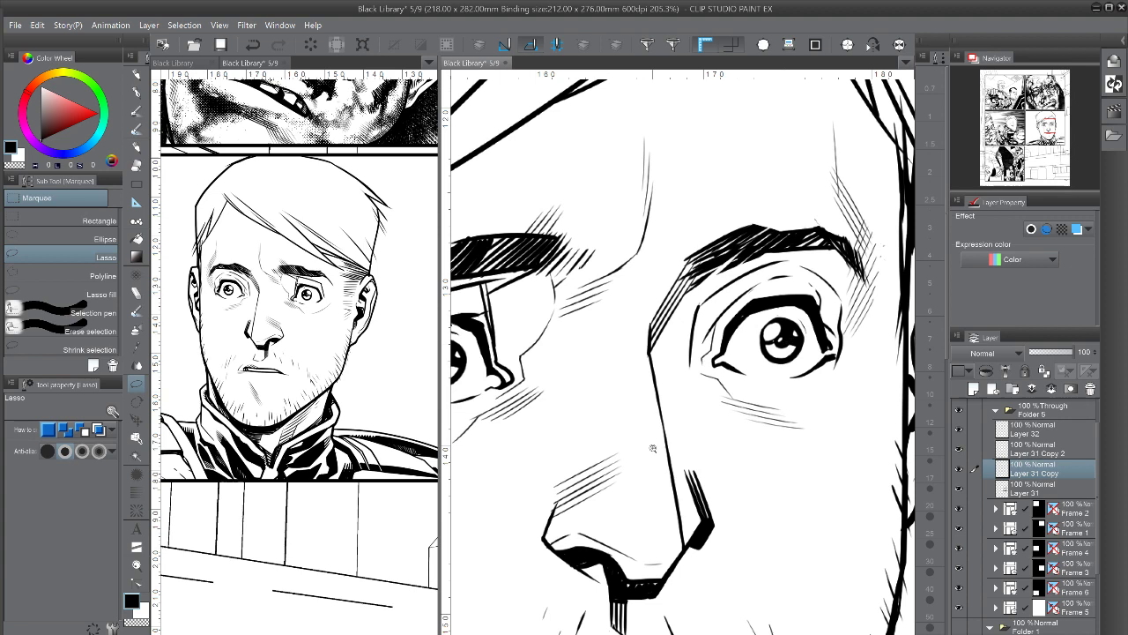
pyautogui.scroll(-8, 652, 448)
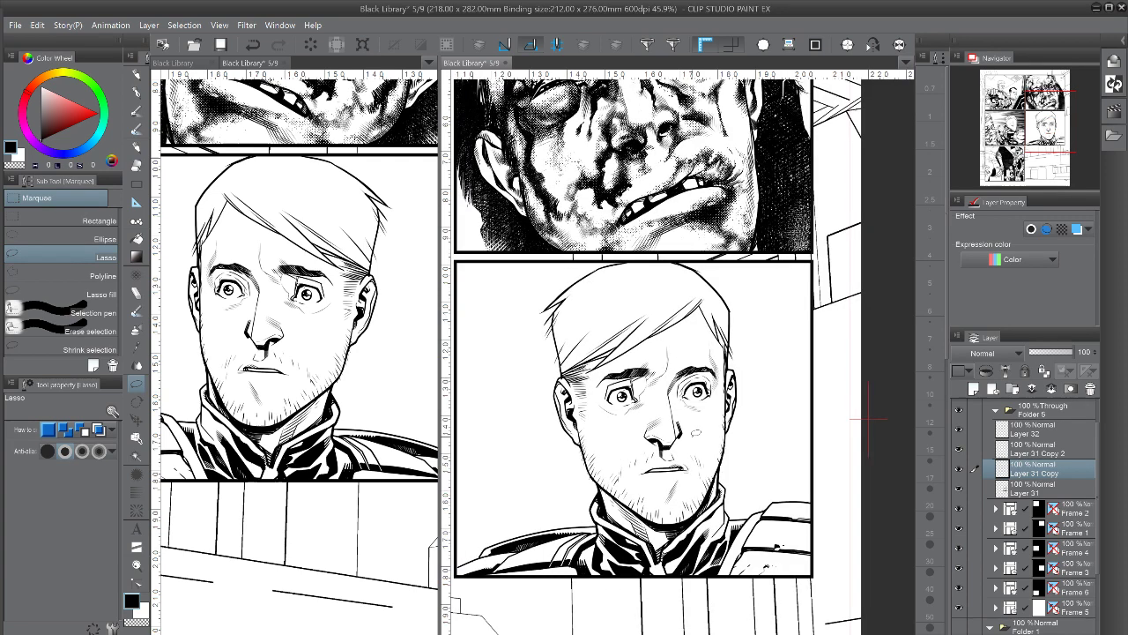